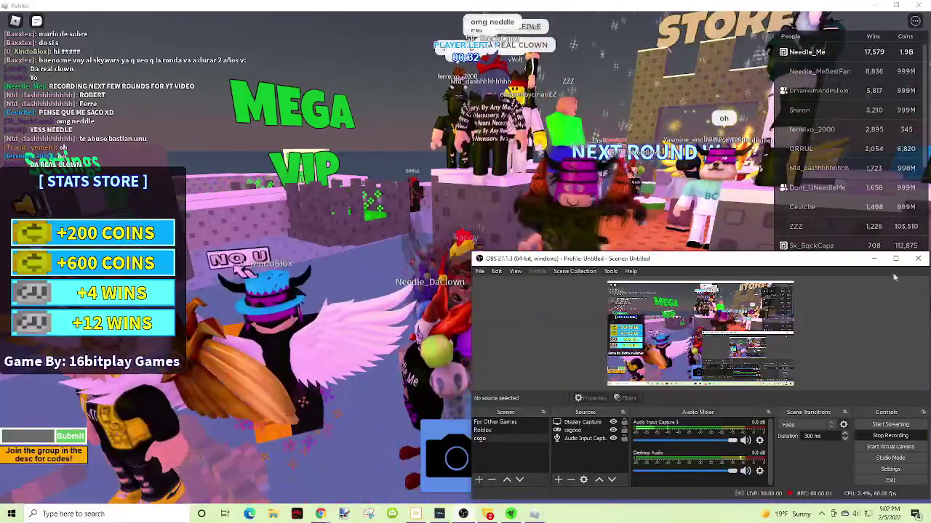
Minimize OBS Studio so the Roblox lobby shows while recording continues.
{"action": "left_click", "coordinate": [875, 259]}
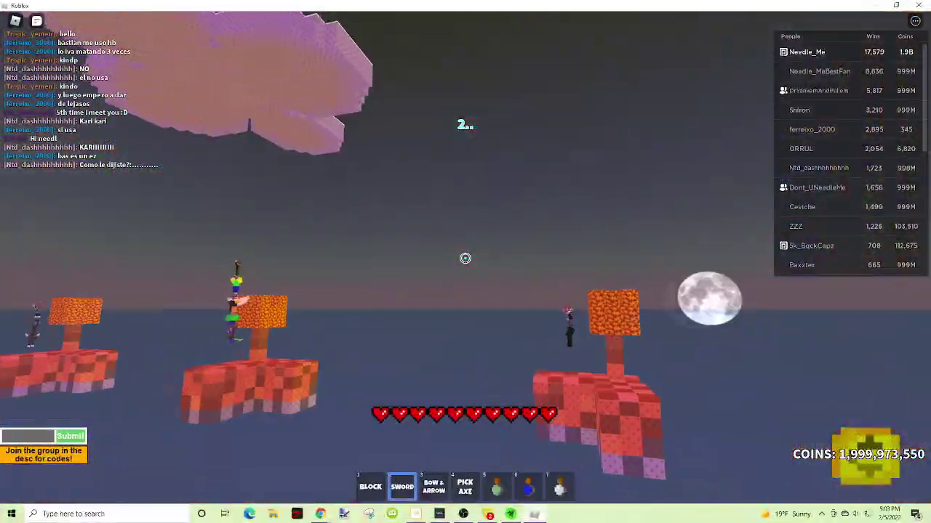
Equip the sword and attack nearby players while crossing the island past the lava.
{"action": "key", "text": "2"}
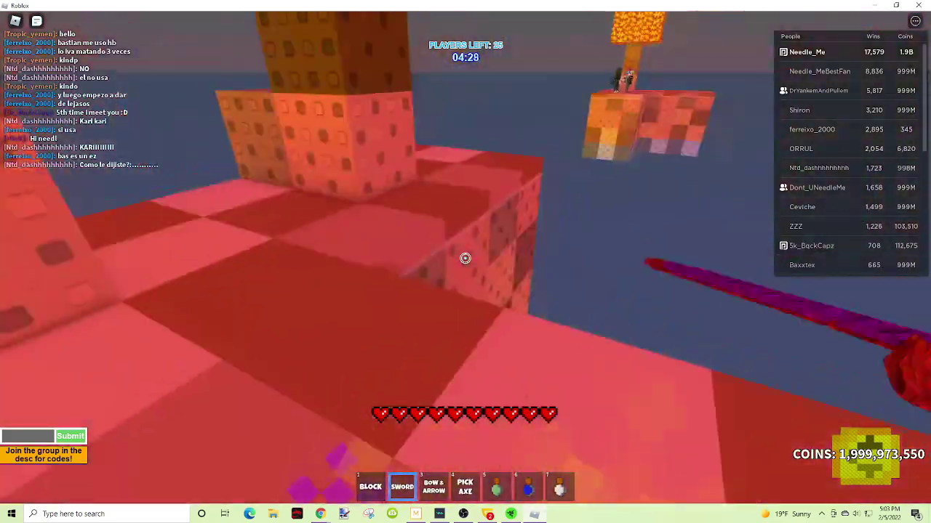
{"action": "left_click", "coordinate": [465, 258]}
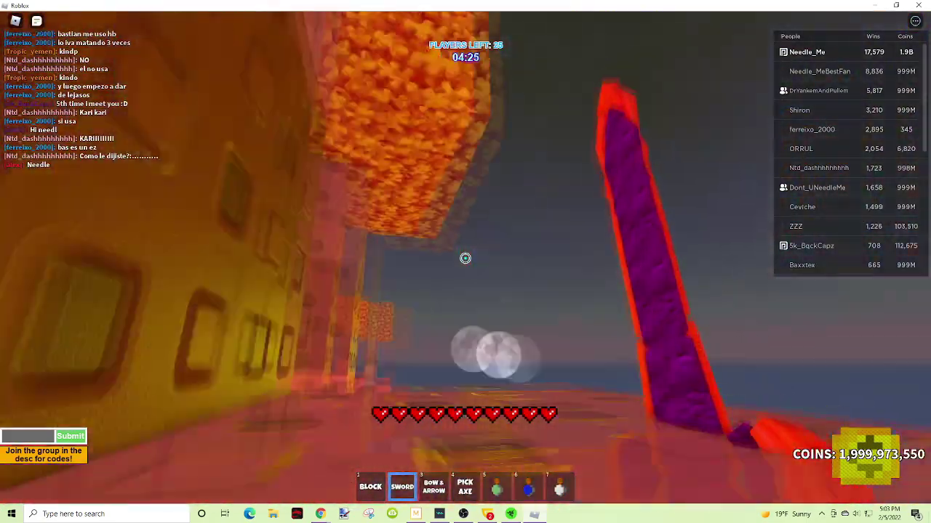
{"action": "key", "text": "w"}
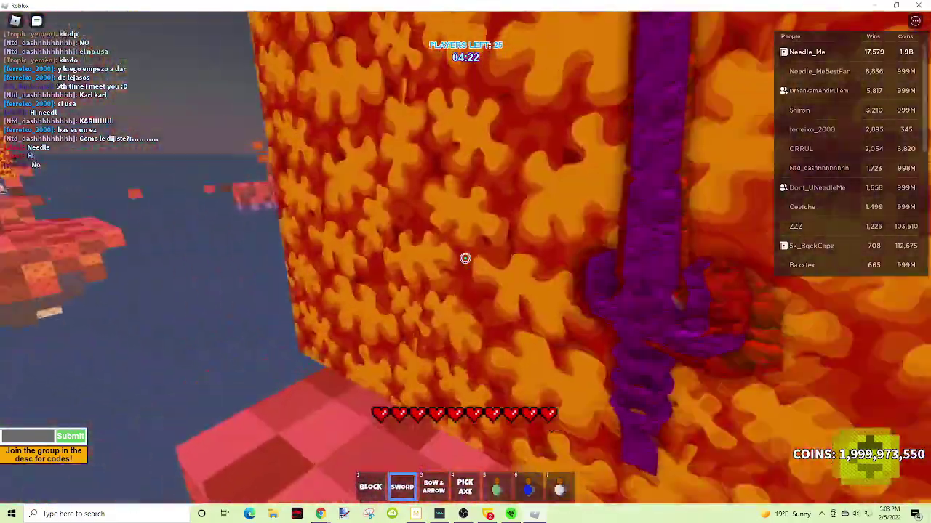
{"action": "left_click", "coordinate": [466, 258]}
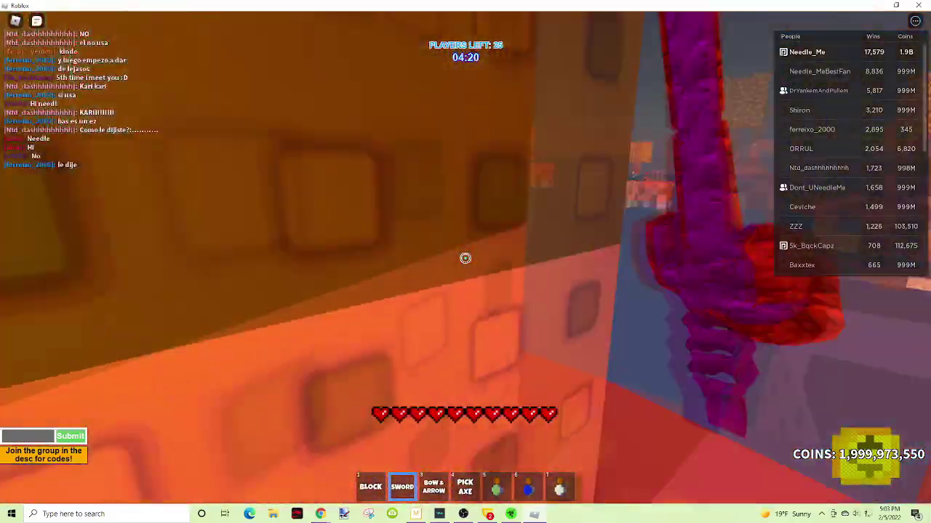
{"action": "left_click", "coordinate": [466, 258]}
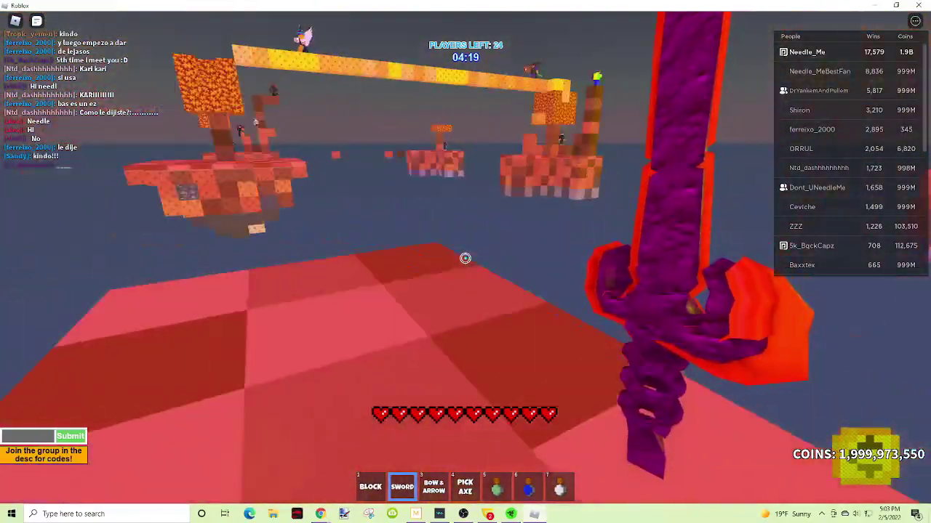
Swap between bow and pickaxe, then repeatedly strike the rainbow avatar with the sword.
{"action": "key", "text": "3"}
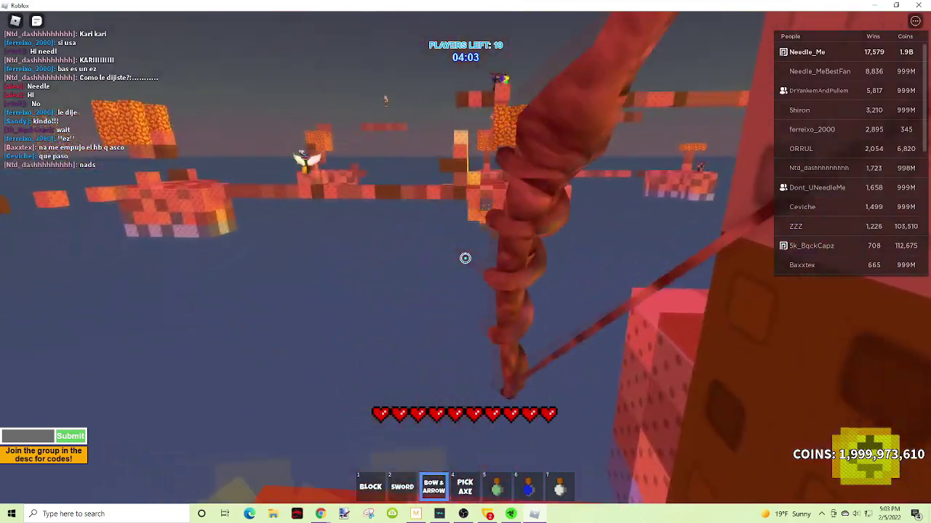
{"action": "key", "text": "4"}
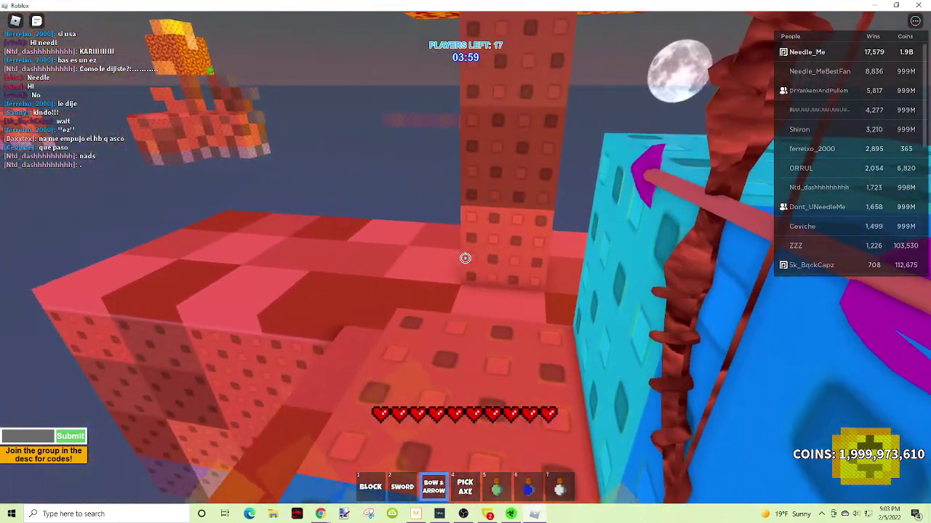
{"action": "key", "text": "3"}
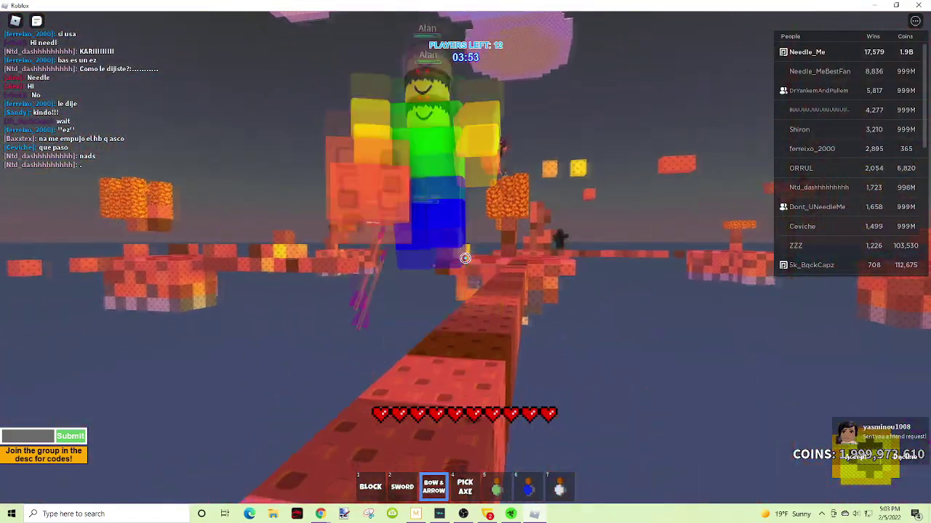
{"action": "key", "text": "2"}
{"action": "left_click", "coordinate": [465, 258]}
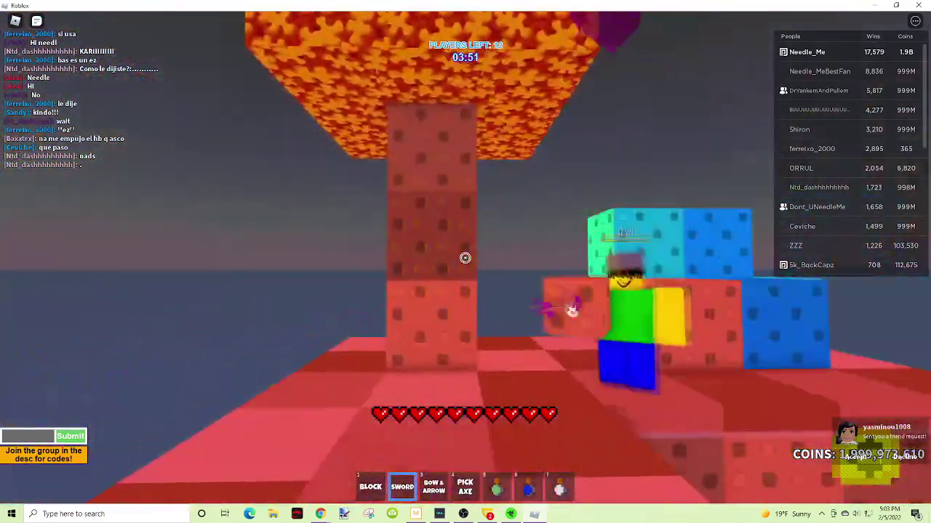
{"action": "left_click", "coordinate": [465, 258]}
{"action": "left_click", "coordinate": [466, 258]}
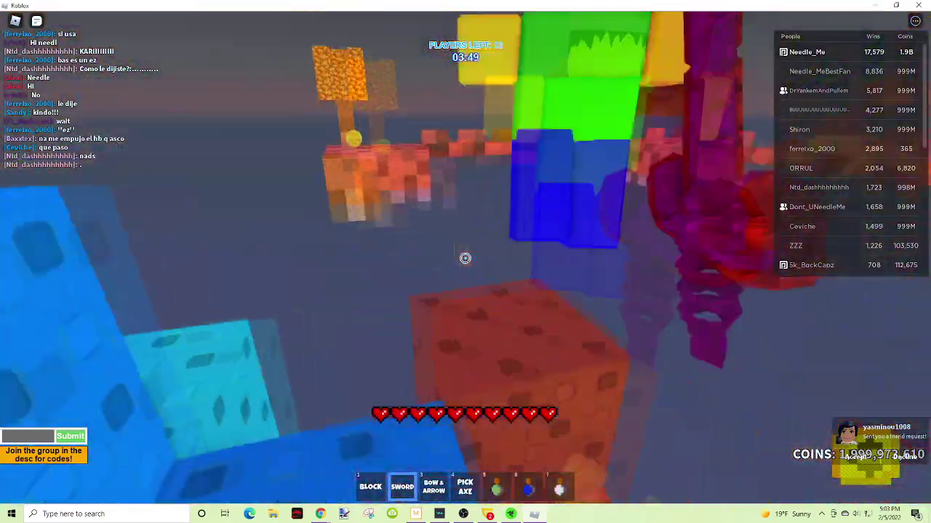
{"action": "left_click", "coordinate": [465, 258]}
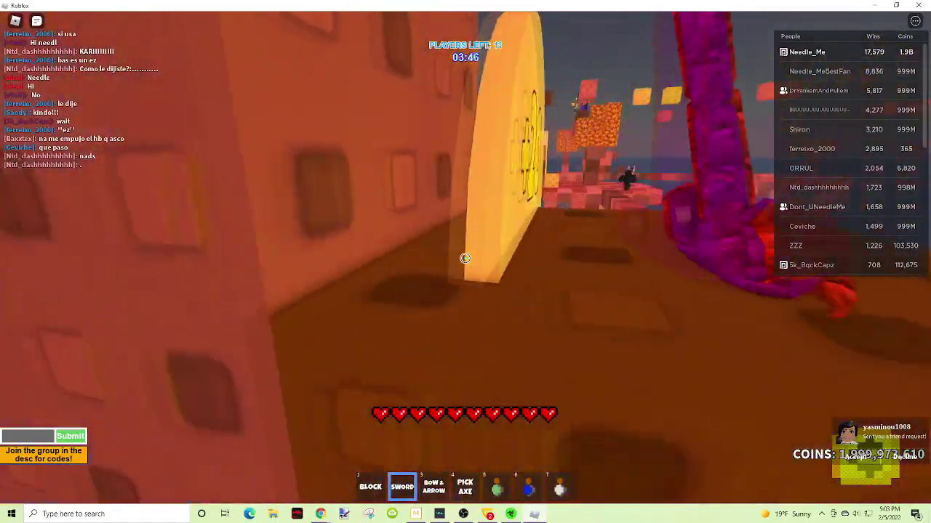
{"action": "left_click", "coordinate": [465, 258]}
Move onto the block bridge and mine the bridge blocks ahead.
{"action": "key", "text": "w"}
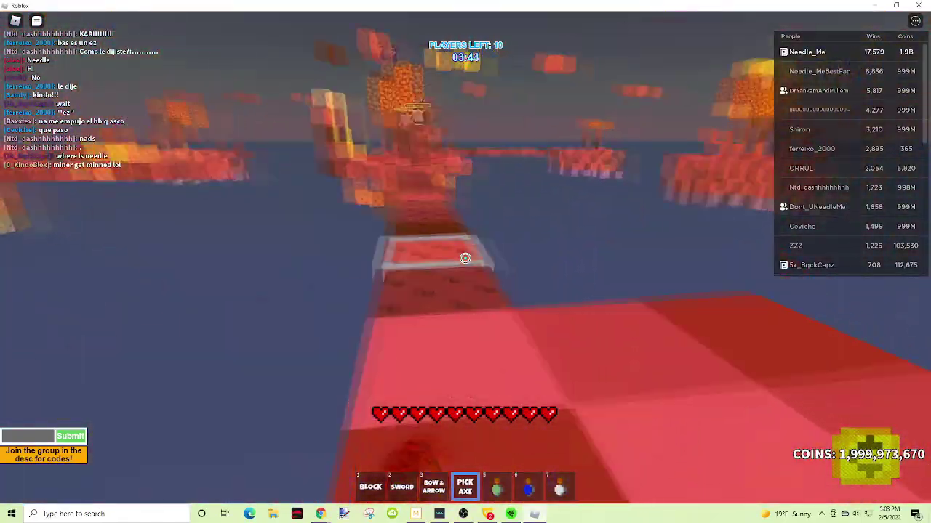
{"action": "left_click", "coordinate": [465, 258]}
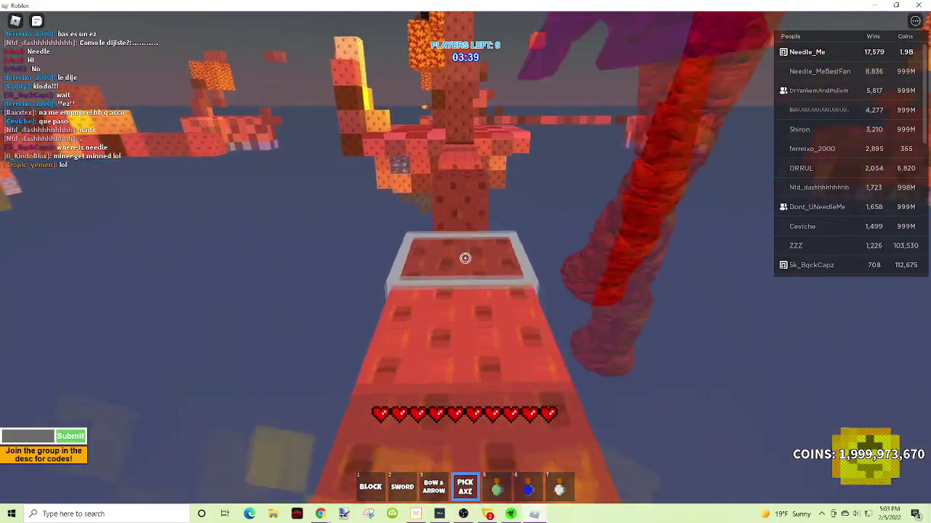
{"action": "left_click", "coordinate": [466, 258]}
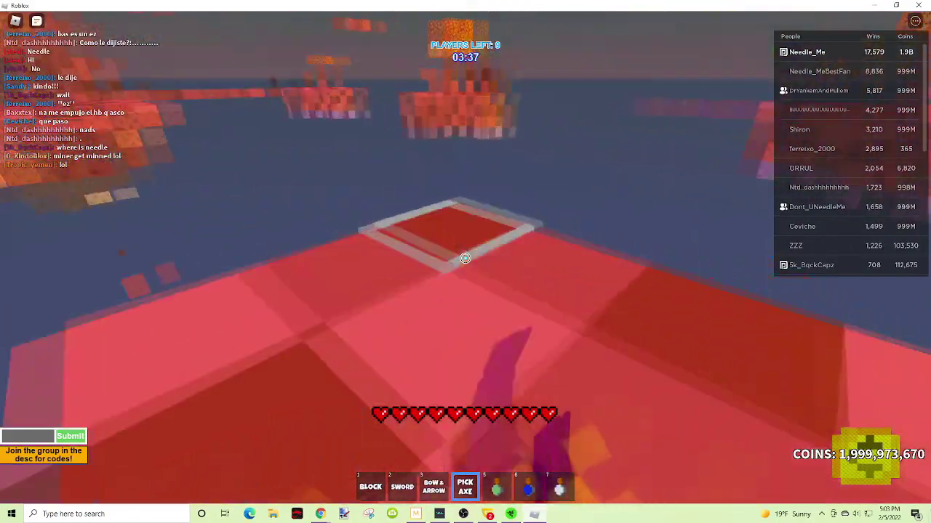
Shoot bow arrows at a distant player and toward the island.
{"action": "key", "text": "3"}
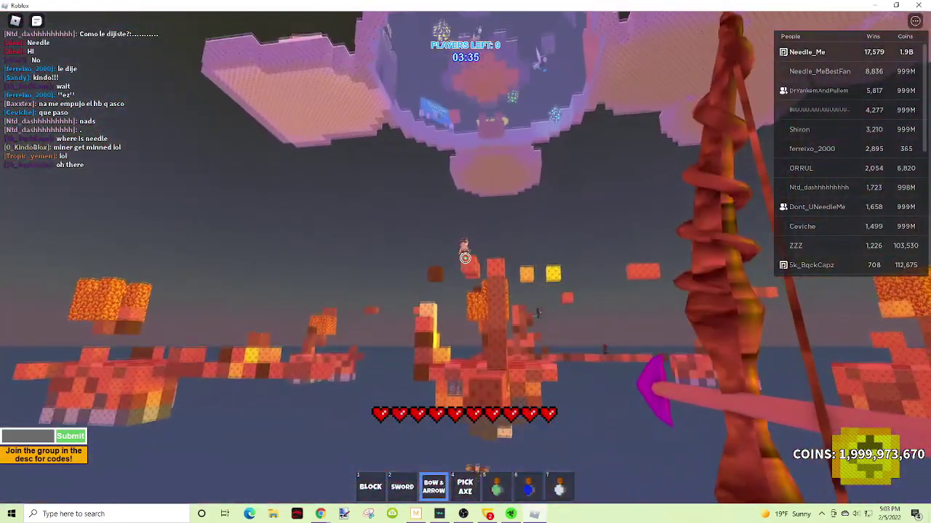
{"action": "left_click", "coordinate": [465, 258]}
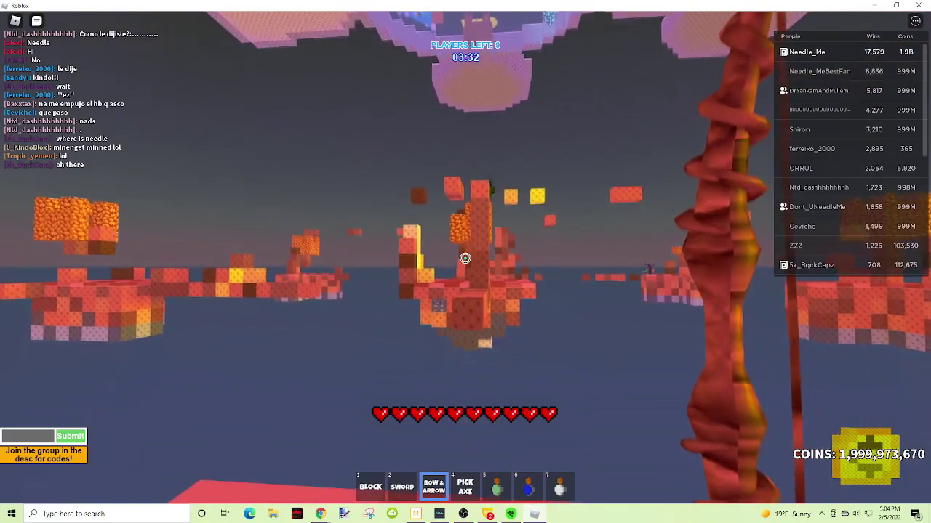
{"action": "left_click", "coordinate": [465, 258]}
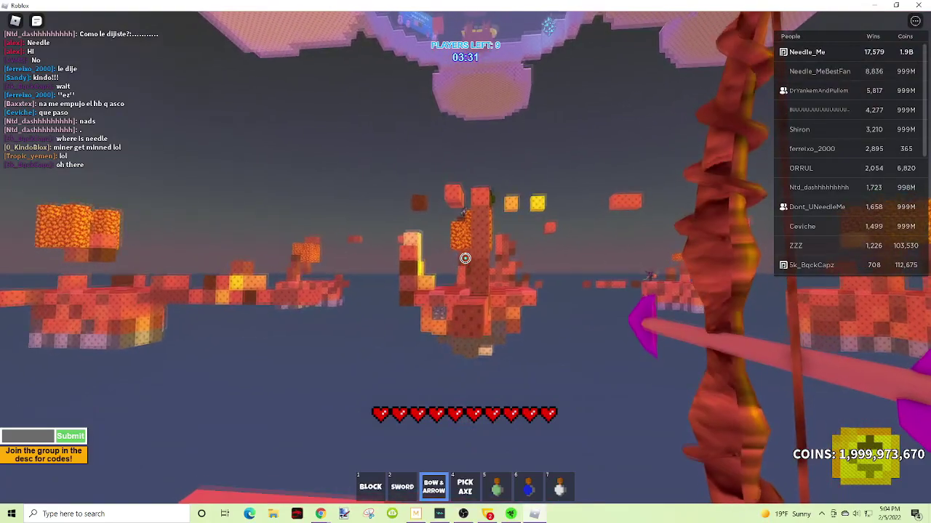
{"action": "left_click", "coordinate": [465, 258]}
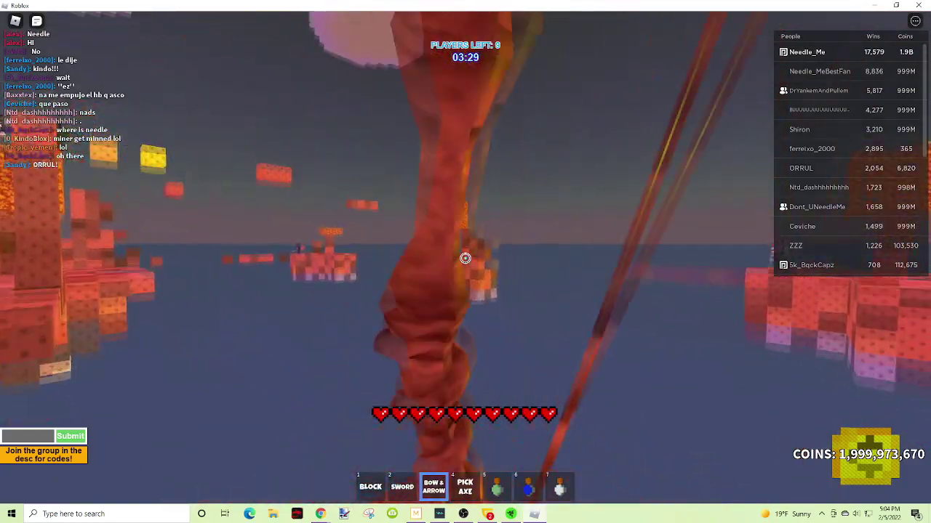
{"action": "left_click", "coordinate": [465, 258]}
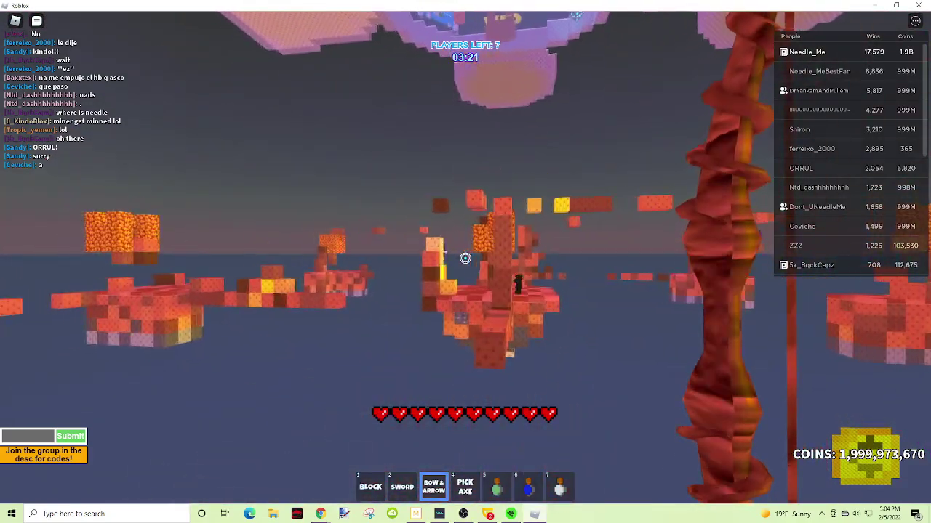
{"action": "left_click", "coordinate": [465, 258]}
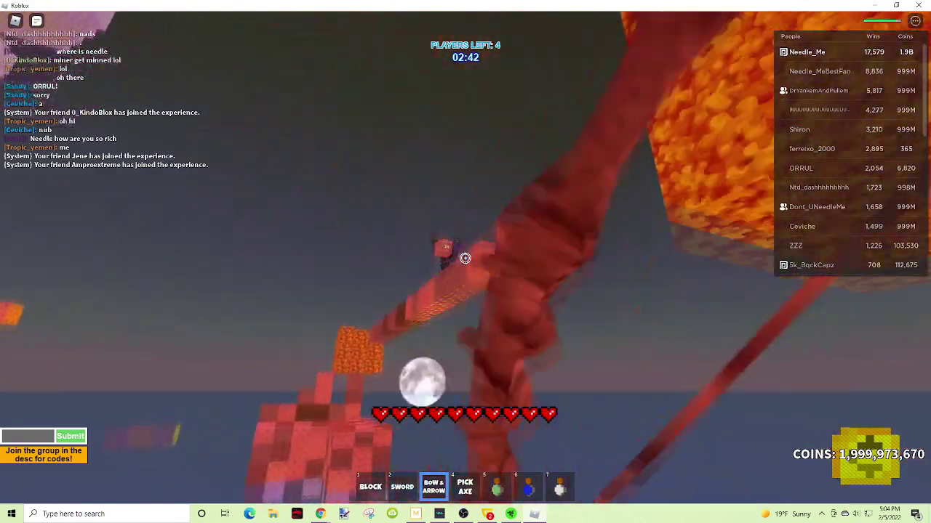
Sword-fight players on the checkered platform and lava blocks, then ready the bow.
{"action": "key", "text": "4"}
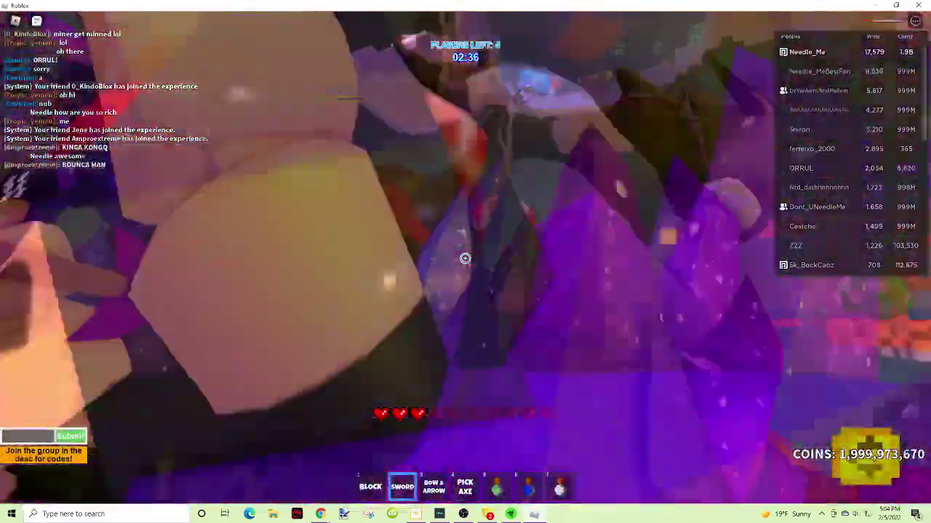
{"action": "key", "text": "2"}
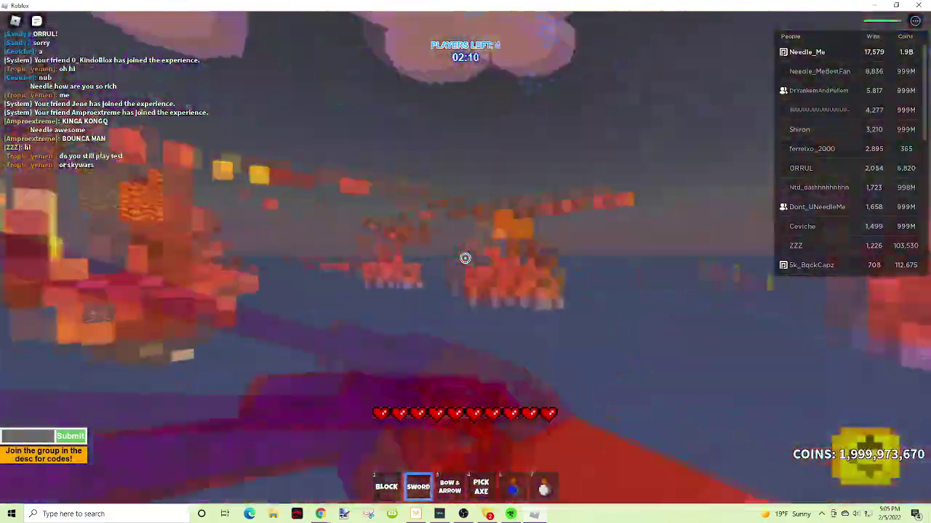
{"action": "left_click", "coordinate": [465, 258]}
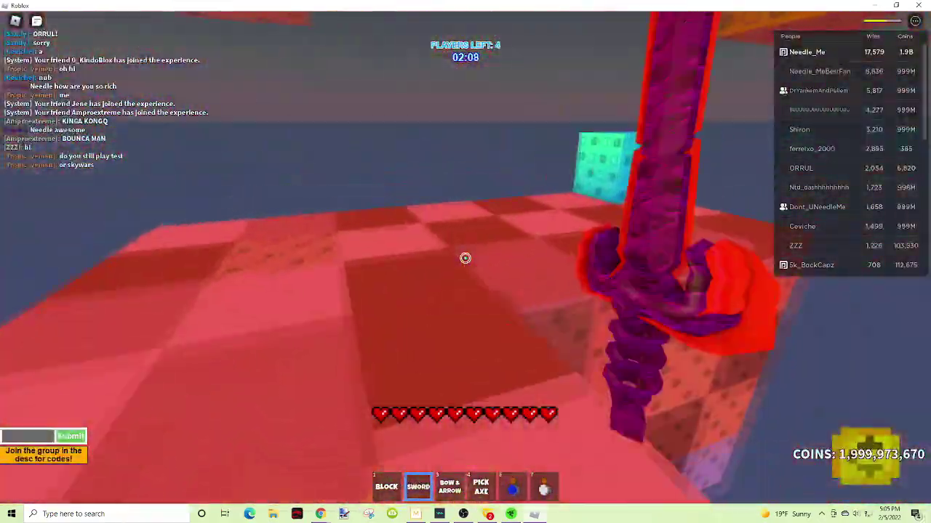
{"action": "left_click", "coordinate": [465, 258]}
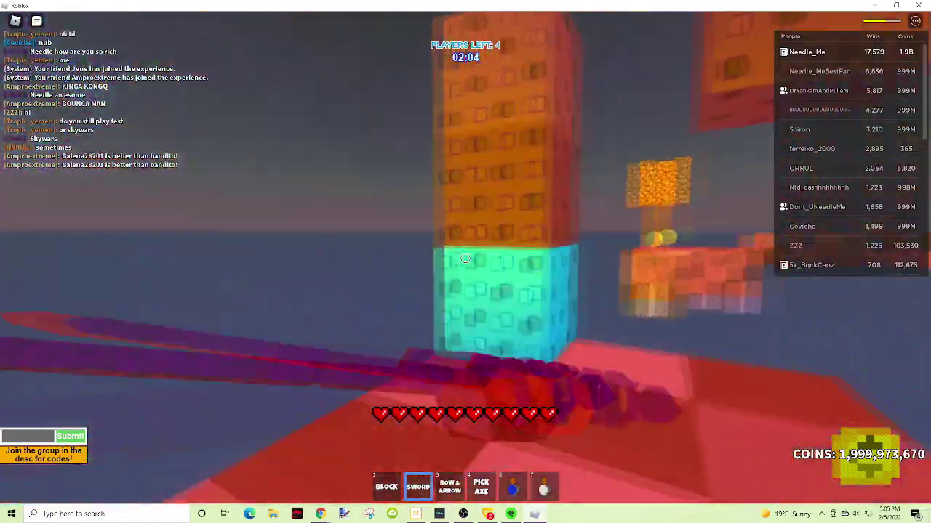
{"action": "left_click", "coordinate": [466, 258]}
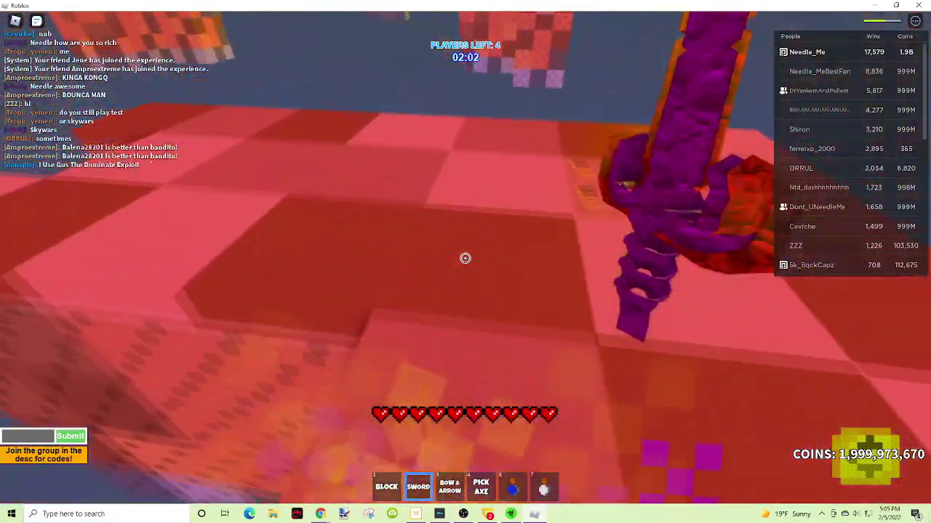
{"action": "left_click", "coordinate": [465, 258]}
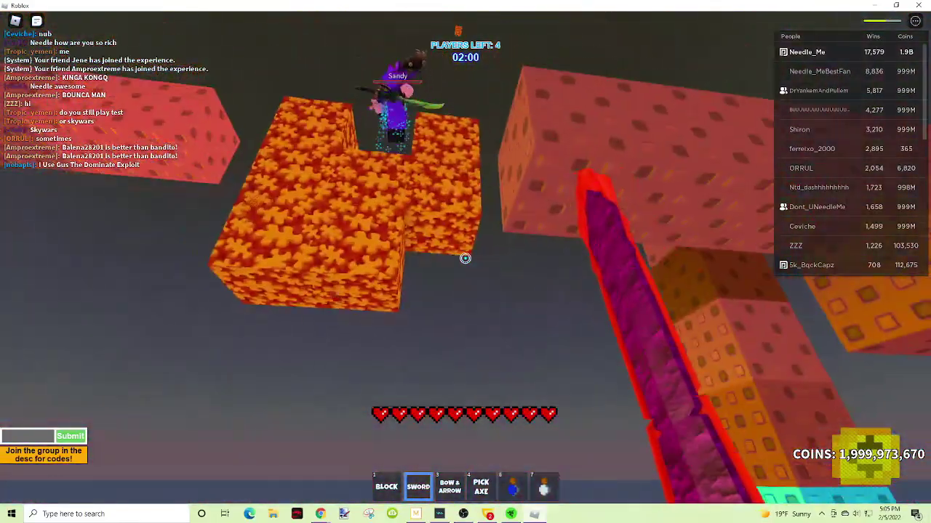
{"action": "key", "text": "3"}
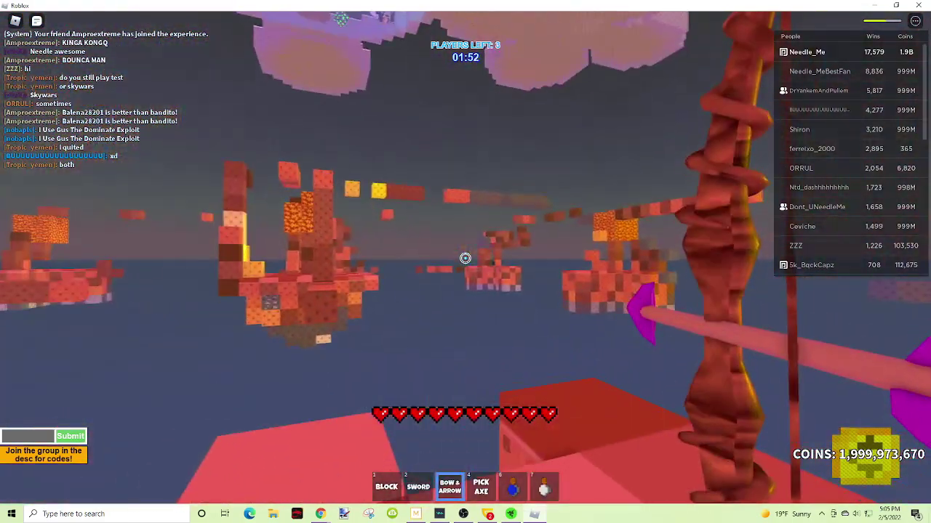
Shoot at distant islands, then swap between bow and sword until eliminated.
{"action": "left_click", "coordinate": [465, 258]}
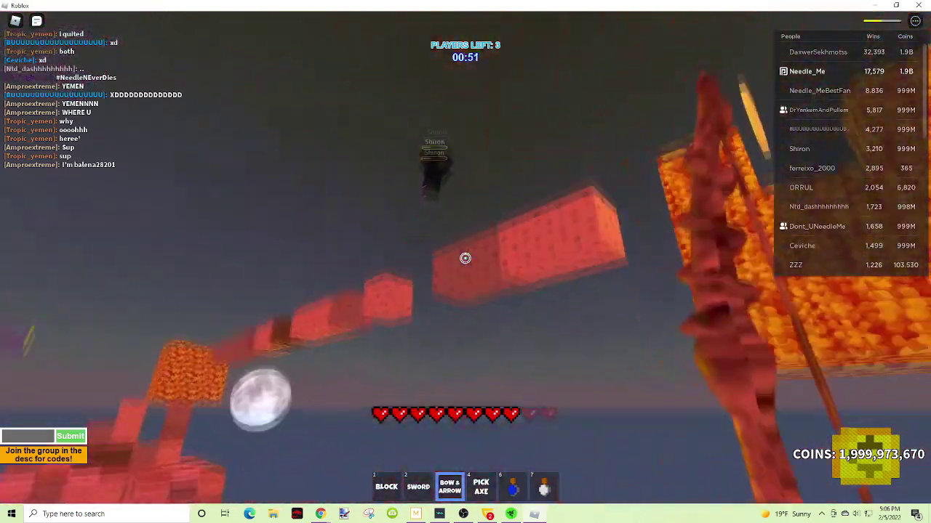
{"action": "key", "text": "2"}
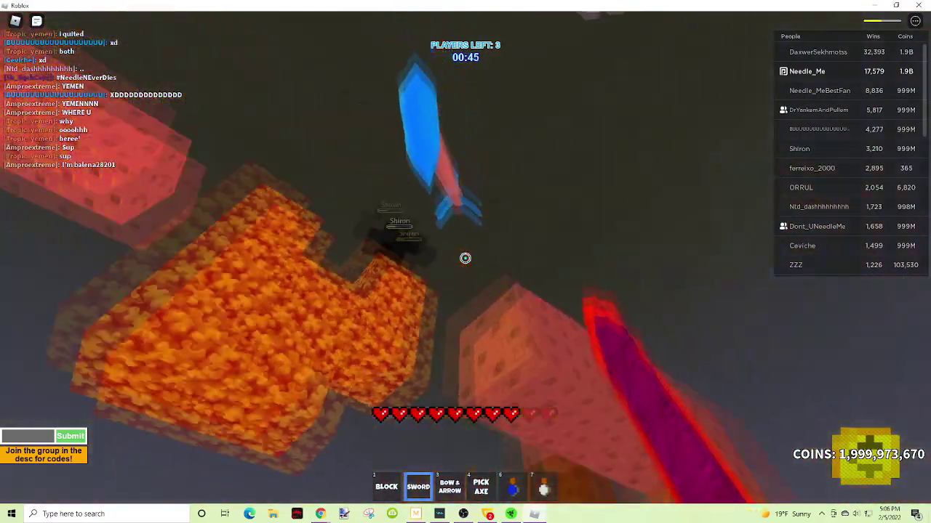
{"action": "key", "text": "3"}
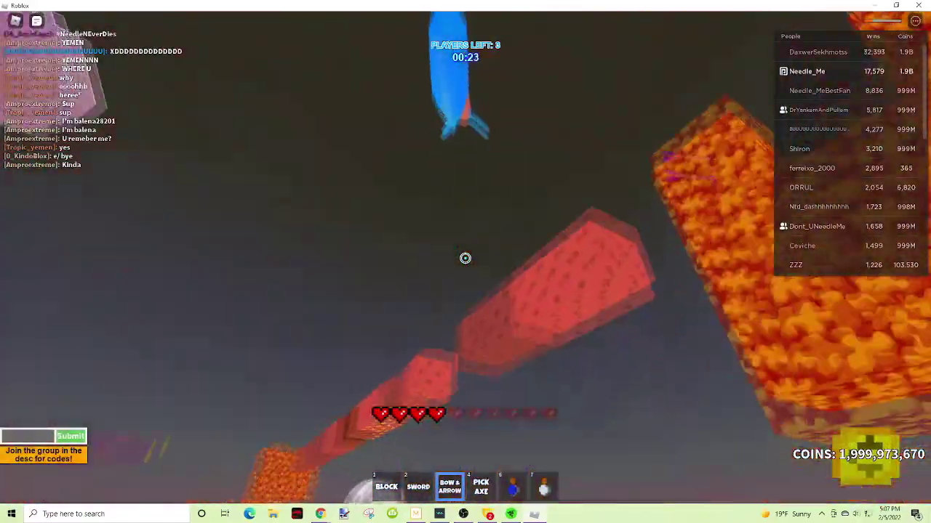
{"action": "key", "text": "2"}
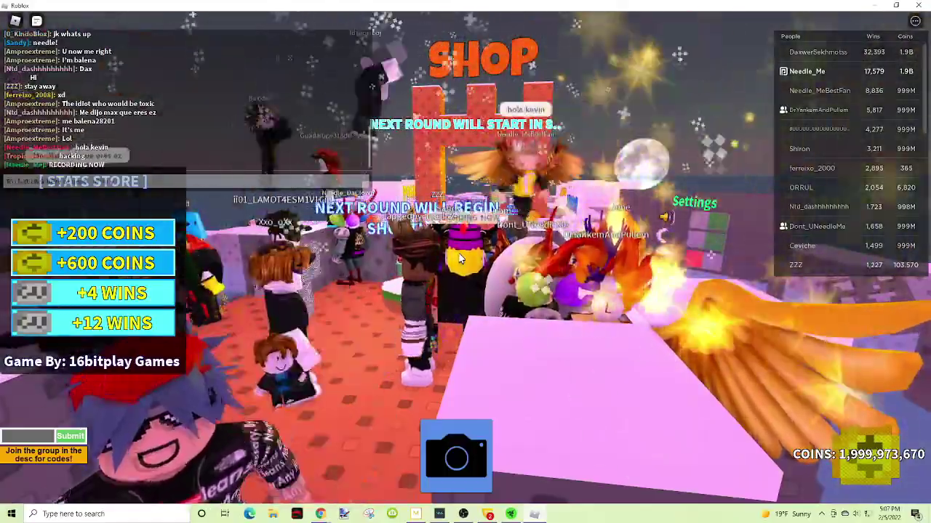
{"action": "scroll", "coordinate": [538, 309], "scroll_direction": "up", "scroll_amount": 5}
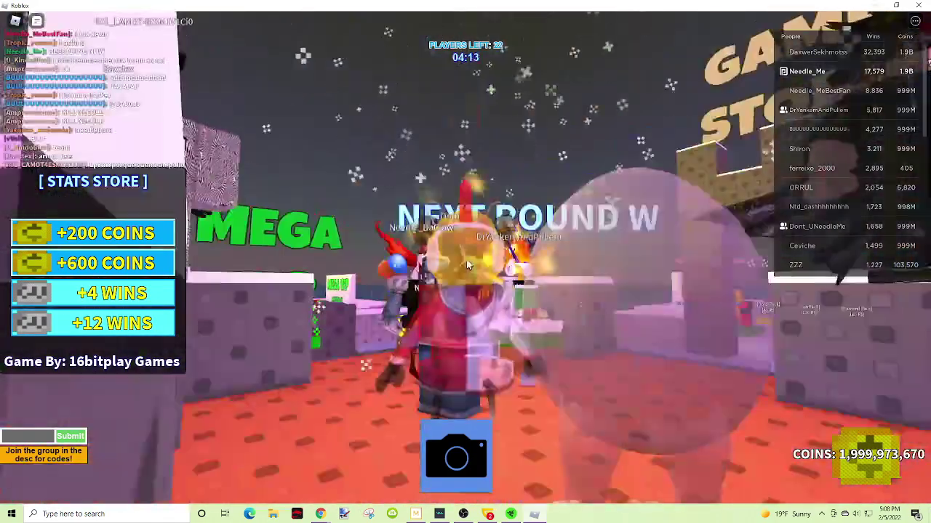
Start spectating, cycle through three survivors, and send the spectate request to chat.
{"action": "left_click", "coordinate": [457, 459]}
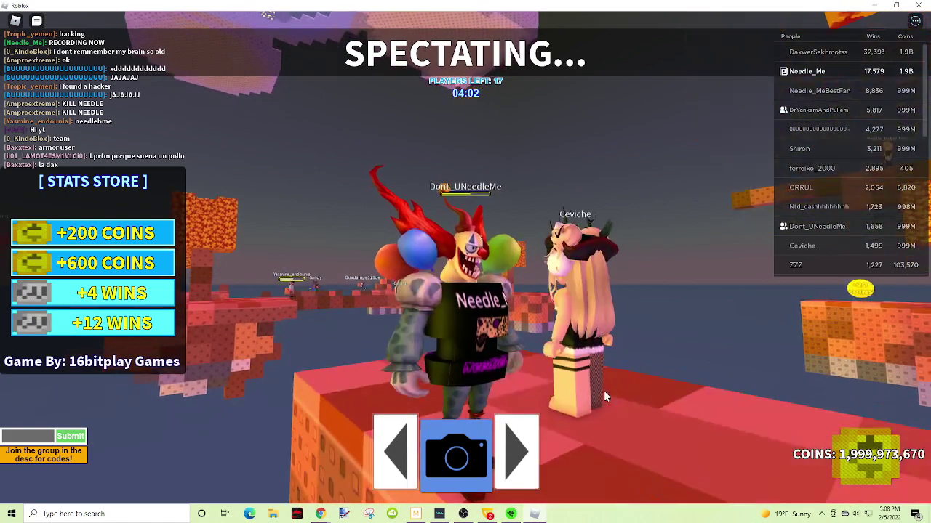
{"action": "left_click", "coordinate": [515, 451]}
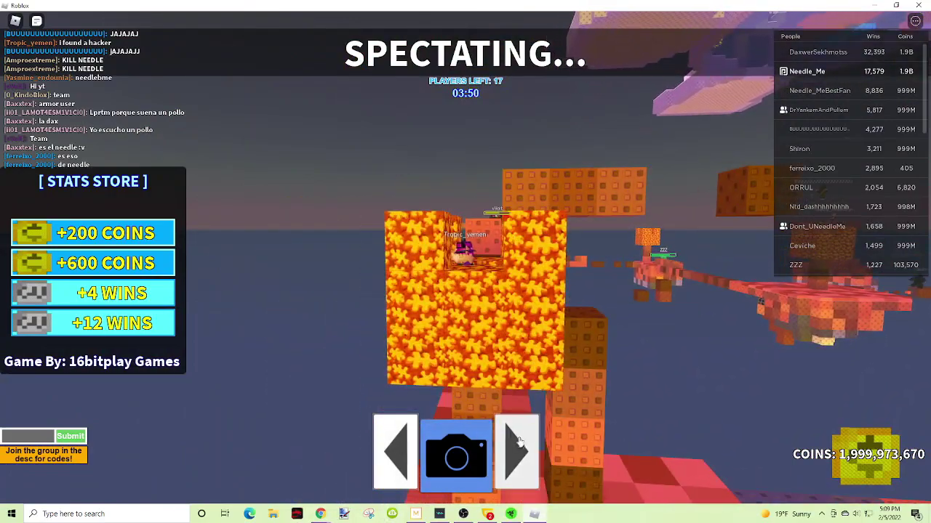
{"action": "left_click", "coordinate": [516, 446]}
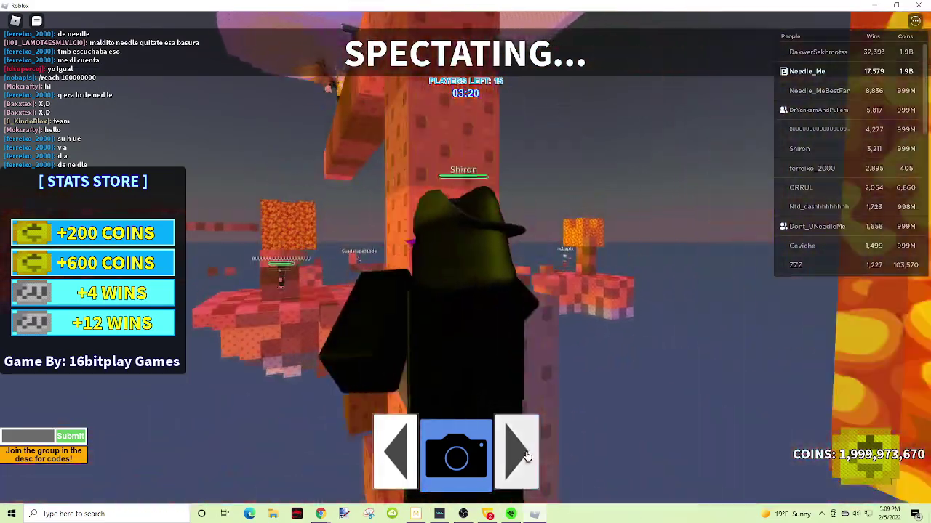
{"action": "left_click", "coordinate": [522, 452]}
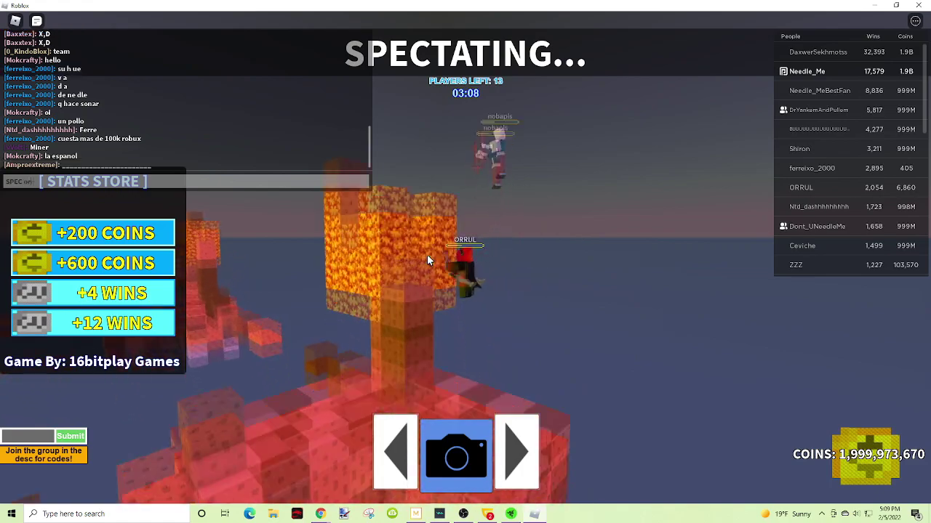
{"action": "type", "text": "l"}
{"action": "key", "text": "Return"}
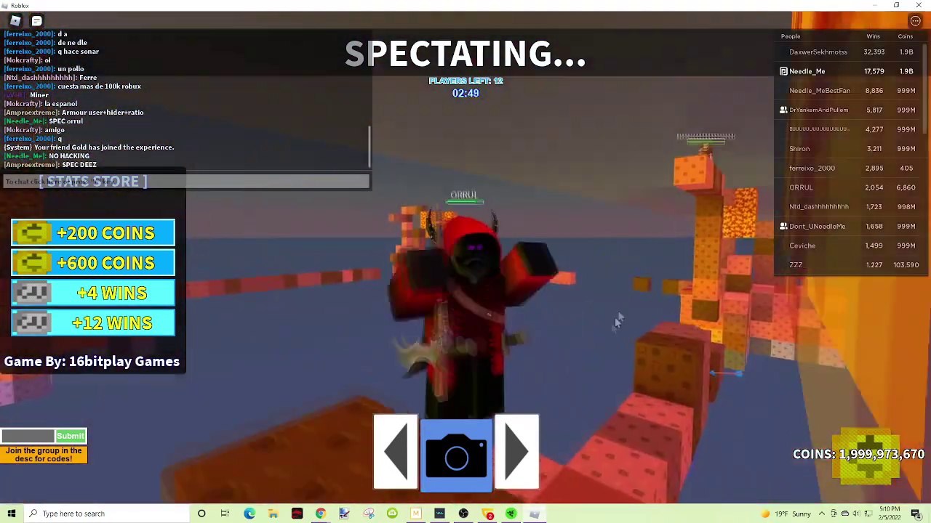
Cycle through several more survivors, including the winged one, ending on Shiron.
{"action": "left_click", "coordinate": [514, 449]}
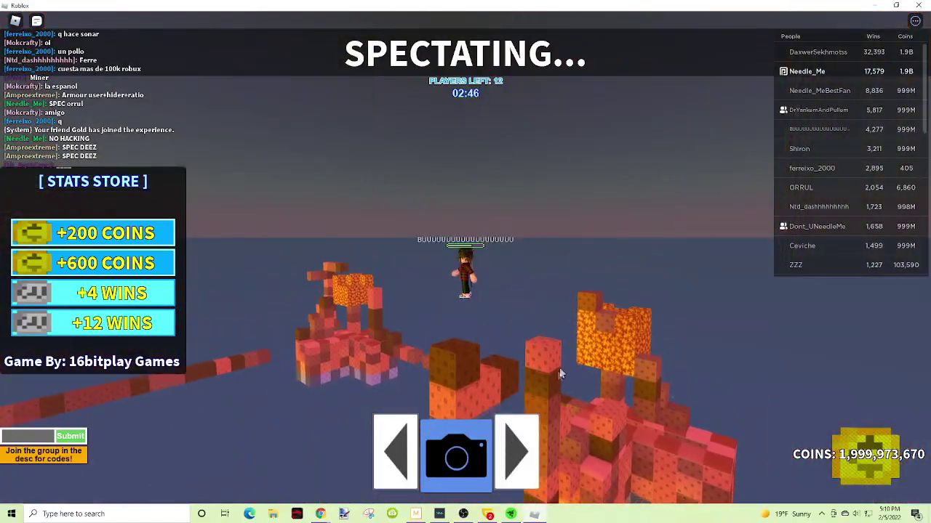
{"action": "left_click", "coordinate": [522, 461]}
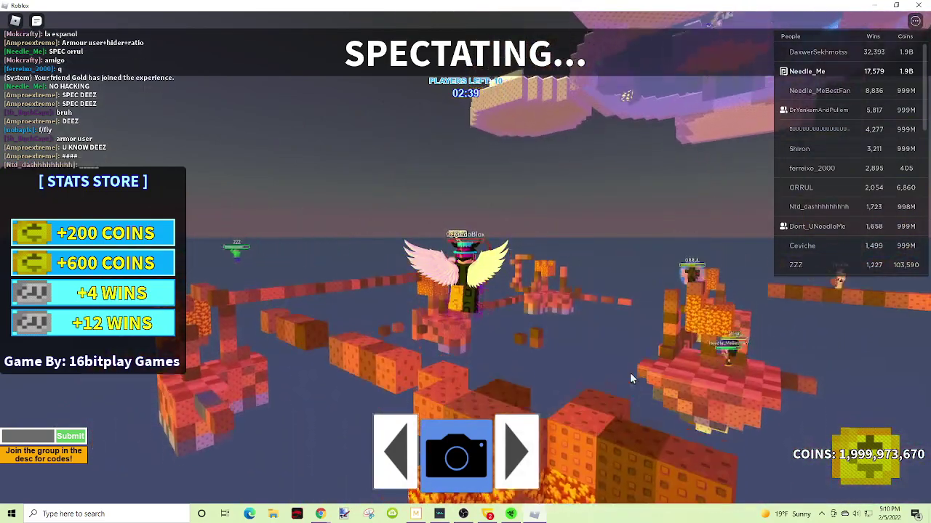
{"action": "left_click", "coordinate": [528, 453]}
{"action": "left_click", "coordinate": [528, 453]}
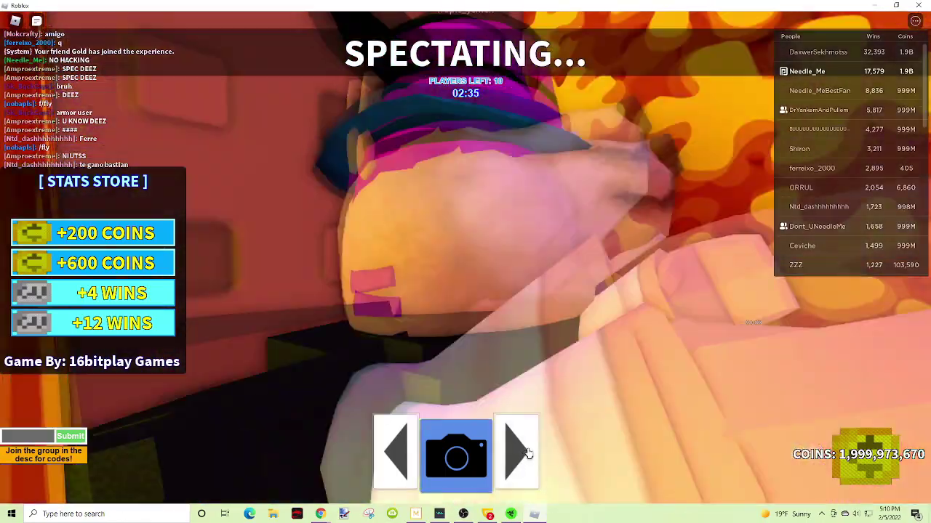
{"action": "left_click", "coordinate": [528, 453]}
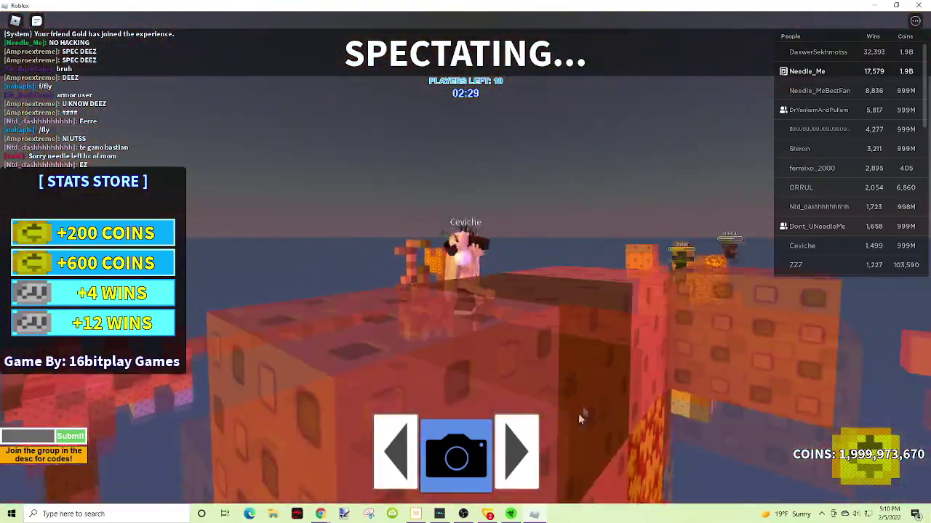
{"action": "left_click", "coordinate": [520, 445]}
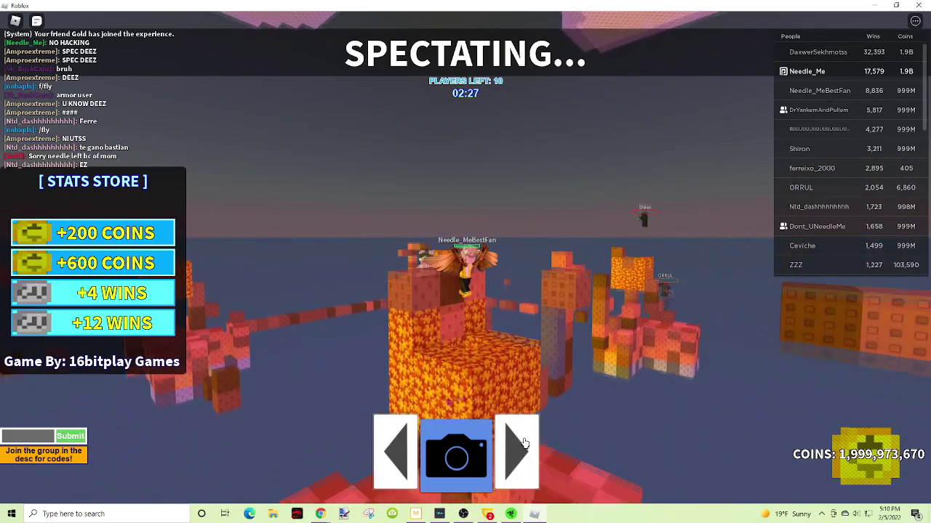
{"action": "left_click", "coordinate": [524, 444]}
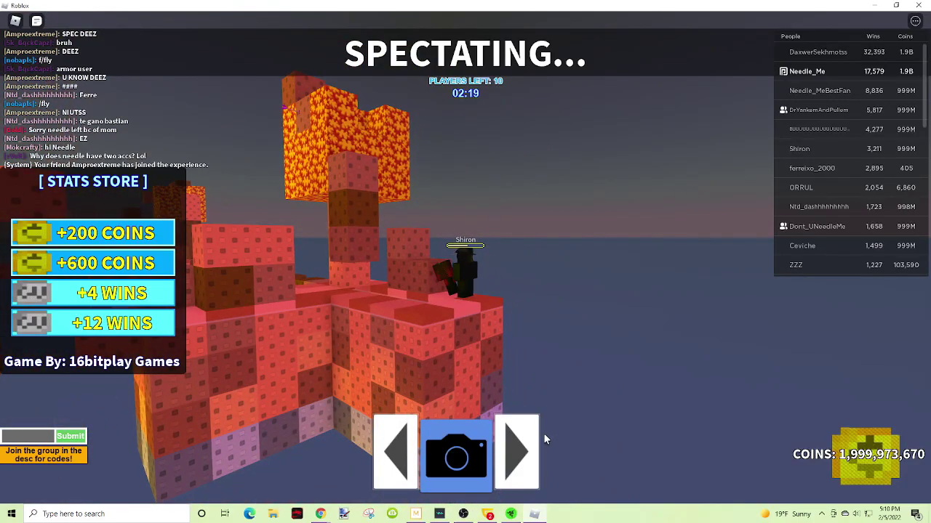
Skip through survivors such as Ceviche and 0_KindoBlox, ending on the winged survivor.
{"action": "left_click", "coordinate": [517, 456]}
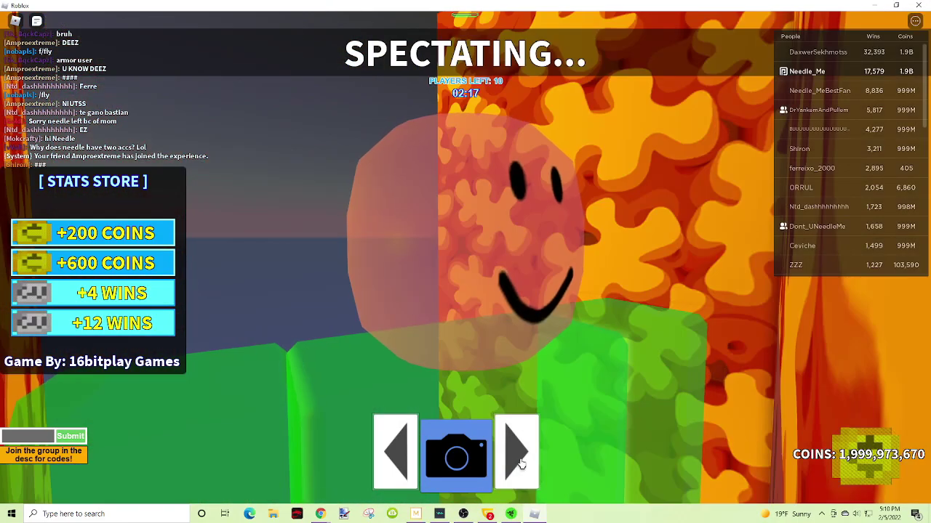
{"action": "left_click", "coordinate": [518, 442]}
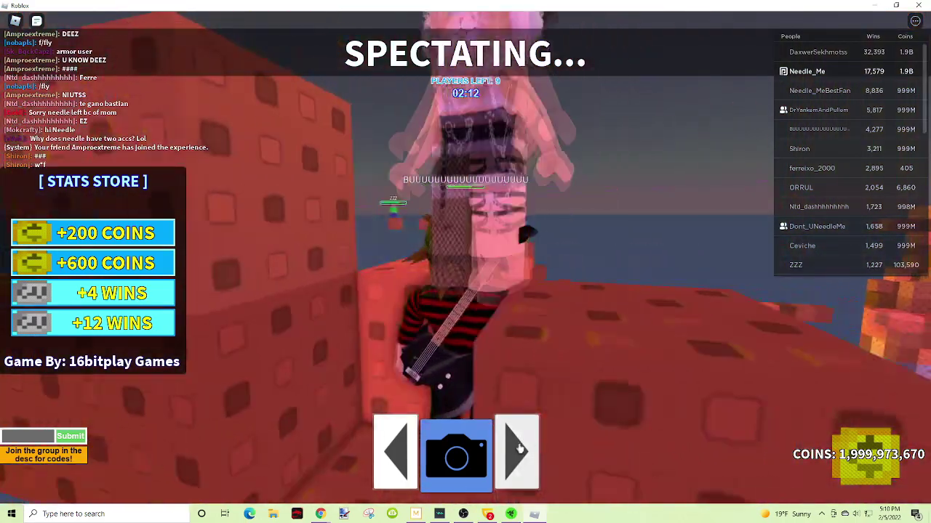
{"action": "left_click", "coordinate": [521, 445]}
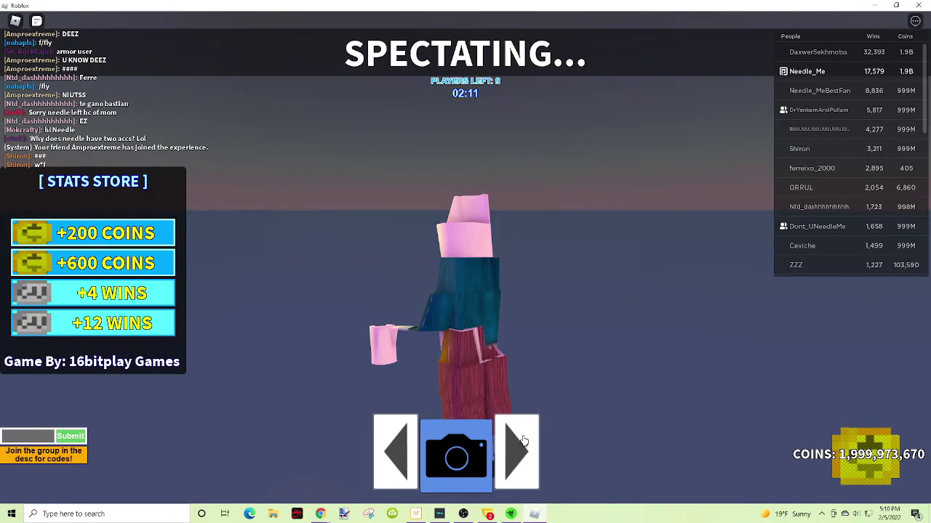
{"action": "left_click", "coordinate": [523, 441]}
{"action": "left_click", "coordinate": [523, 440]}
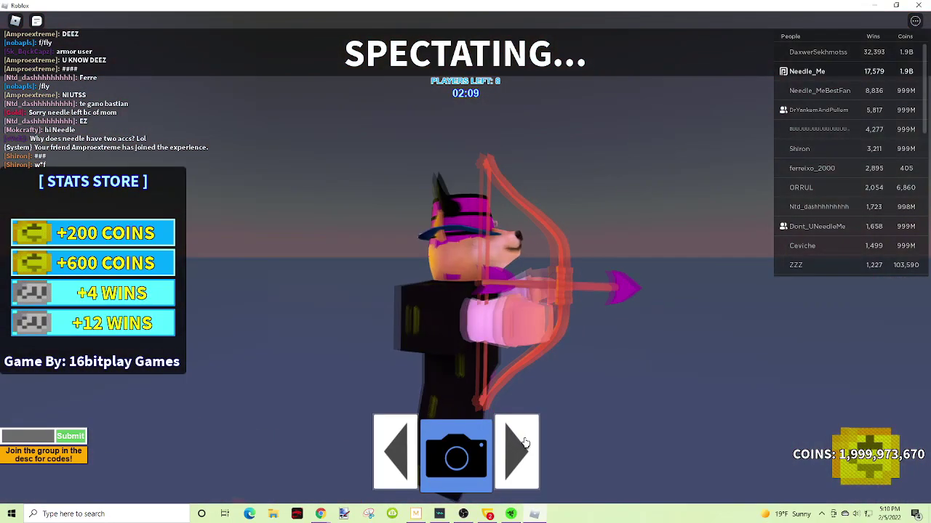
{"action": "left_click", "coordinate": [524, 443]}
{"action": "left_click", "coordinate": [526, 444]}
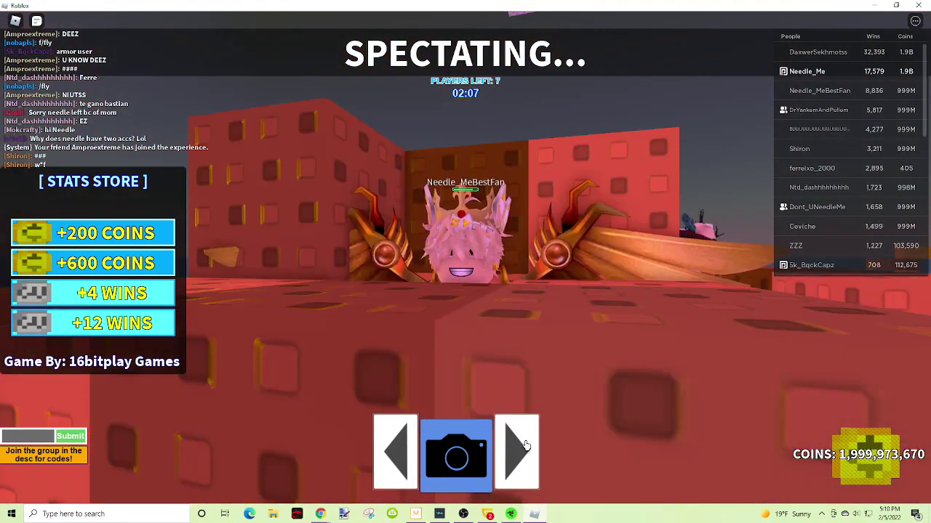
{"action": "left_click", "coordinate": [525, 444]}
{"action": "left_click", "coordinate": [526, 444]}
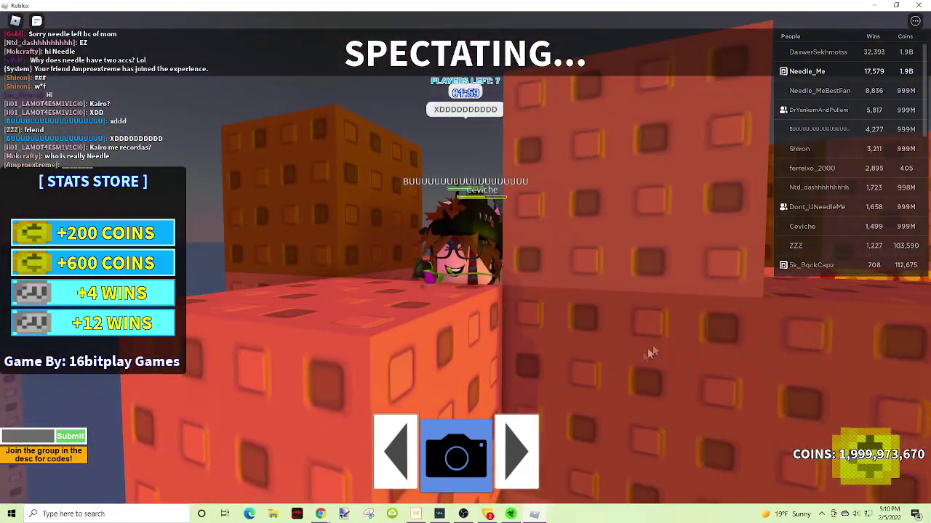
{"action": "left_click", "coordinate": [517, 454]}
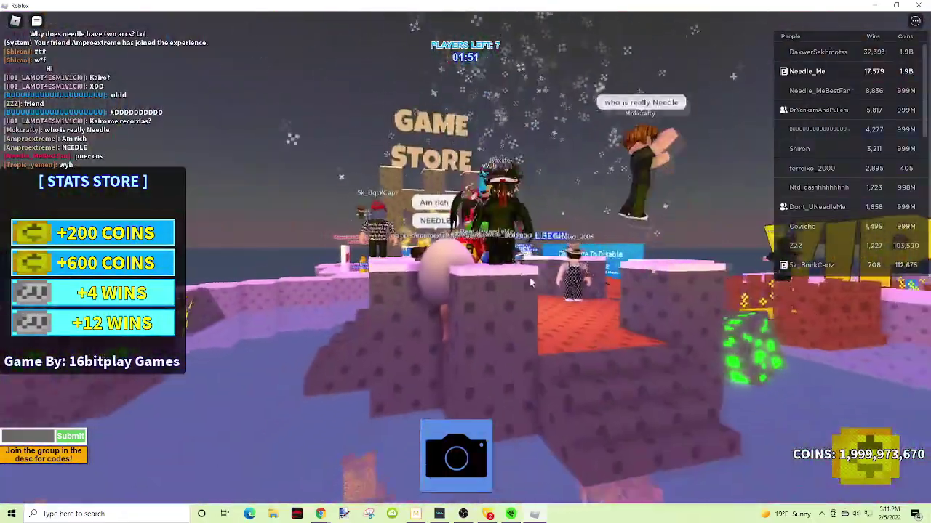
{"action": "left_click", "coordinate": [471, 458]}
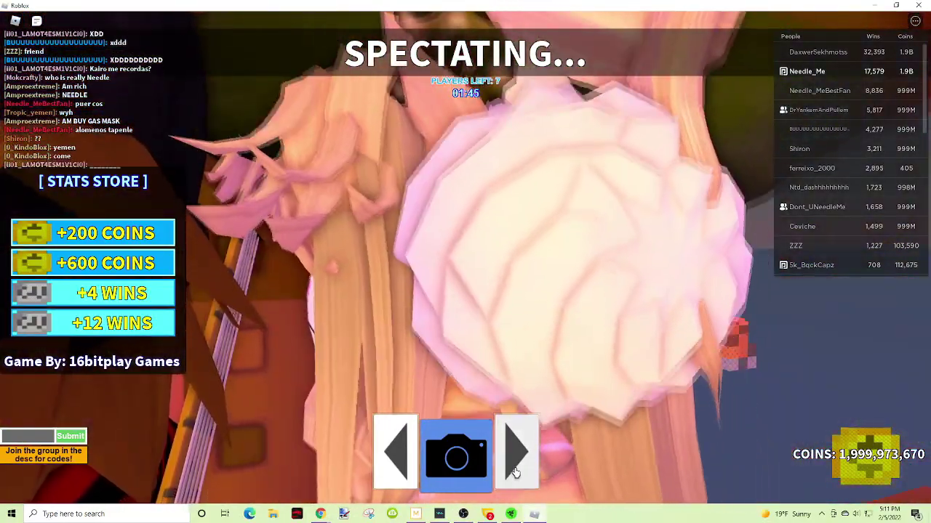
{"action": "left_click", "coordinate": [518, 466]}
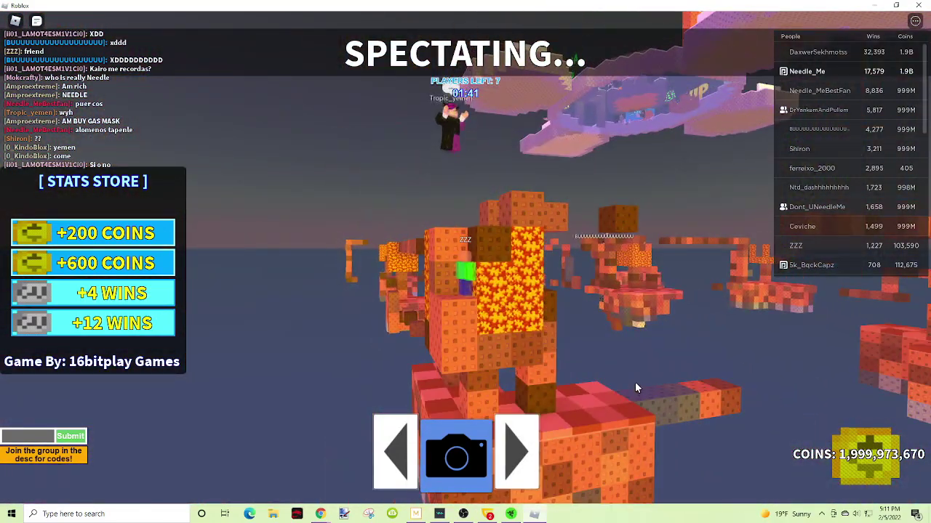
{"action": "left_click", "coordinate": [528, 453]}
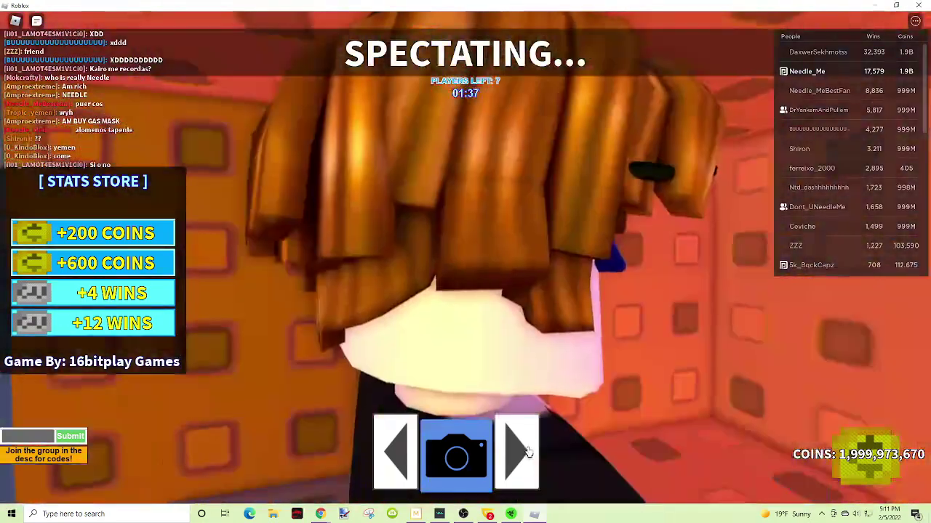
{"action": "left_click", "coordinate": [520, 444]}
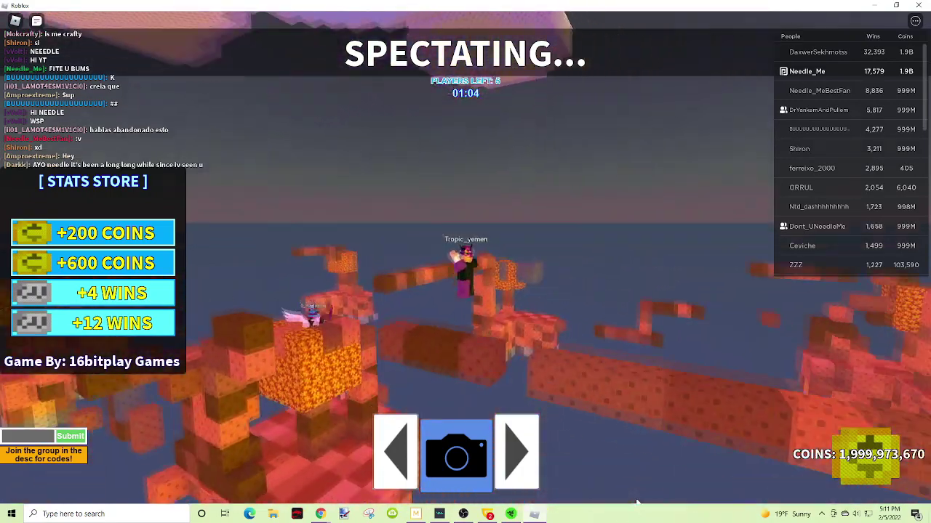
{"action": "right_click", "coordinate": [737, 514]}
Dismiss the popup menu and keep cycling spectated survivors until the next round starts.
{"action": "key", "text": "Escape"}
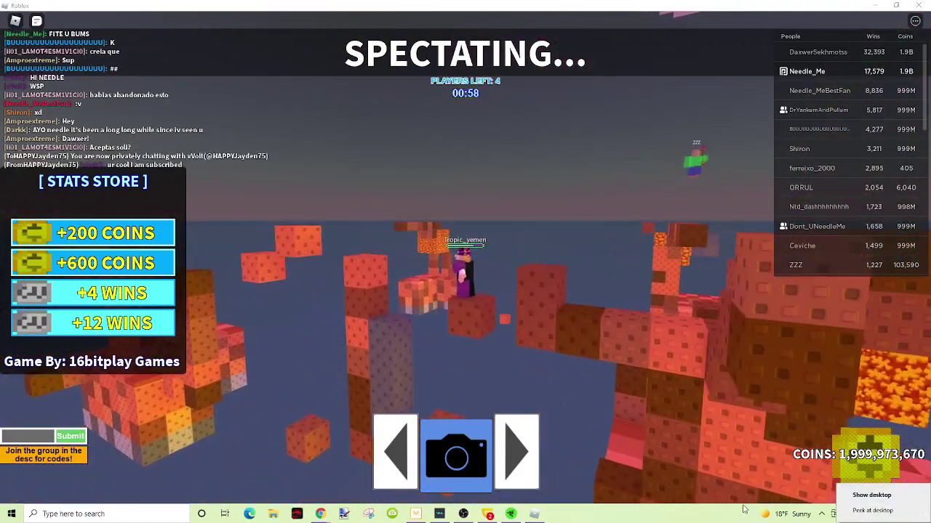
{"action": "left_click", "coordinate": [518, 462]}
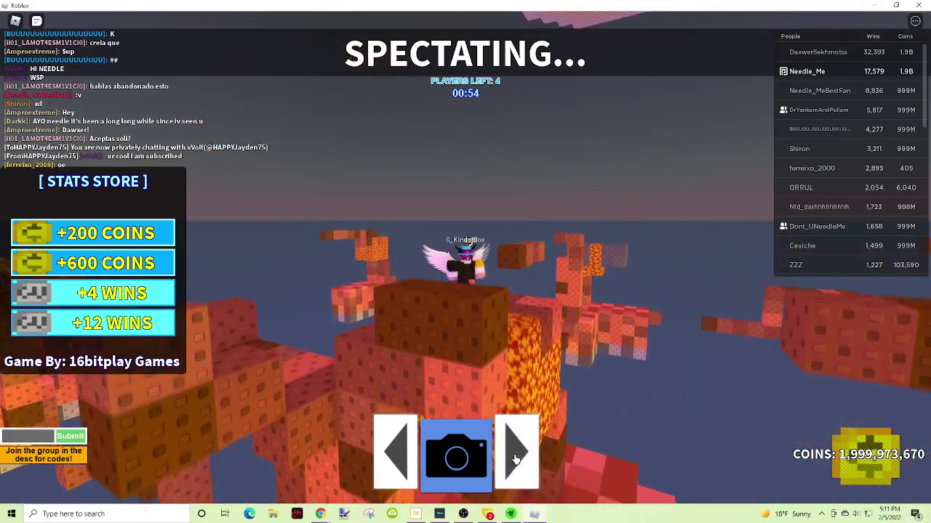
{"action": "left_click", "coordinate": [517, 457]}
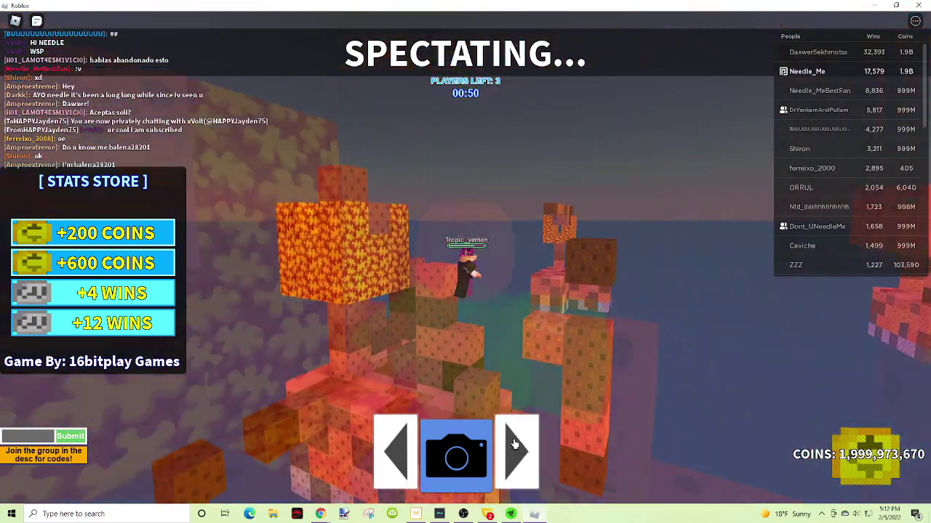
{"action": "left_click", "coordinate": [514, 445]}
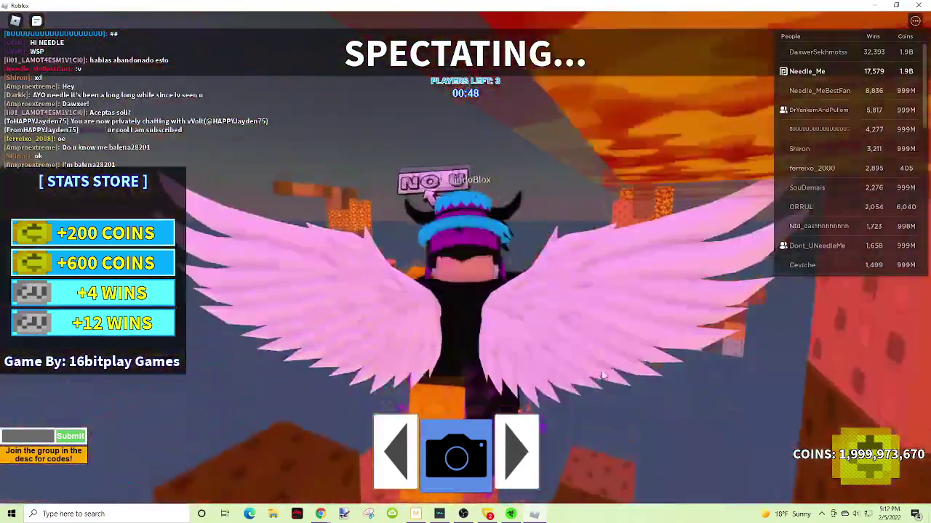
{"action": "left_click", "coordinate": [518, 451]}
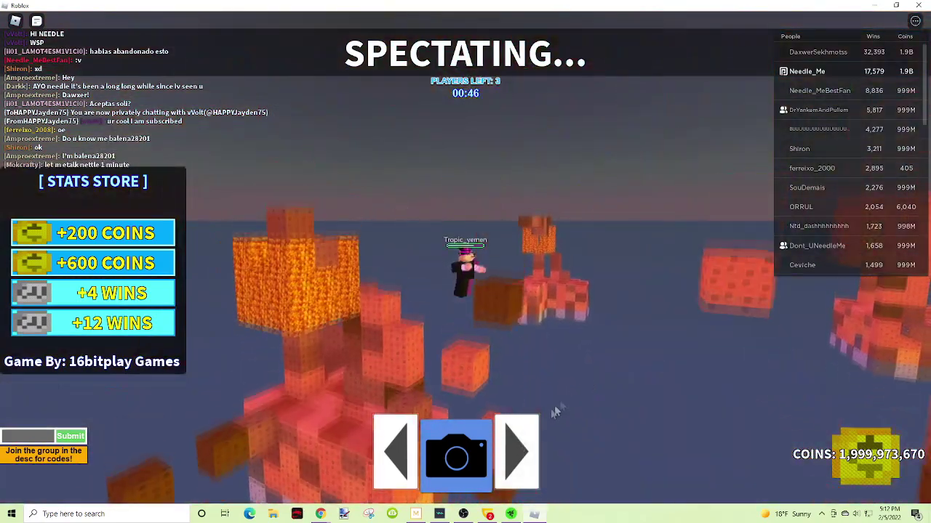
{"action": "left_click", "coordinate": [511, 442]}
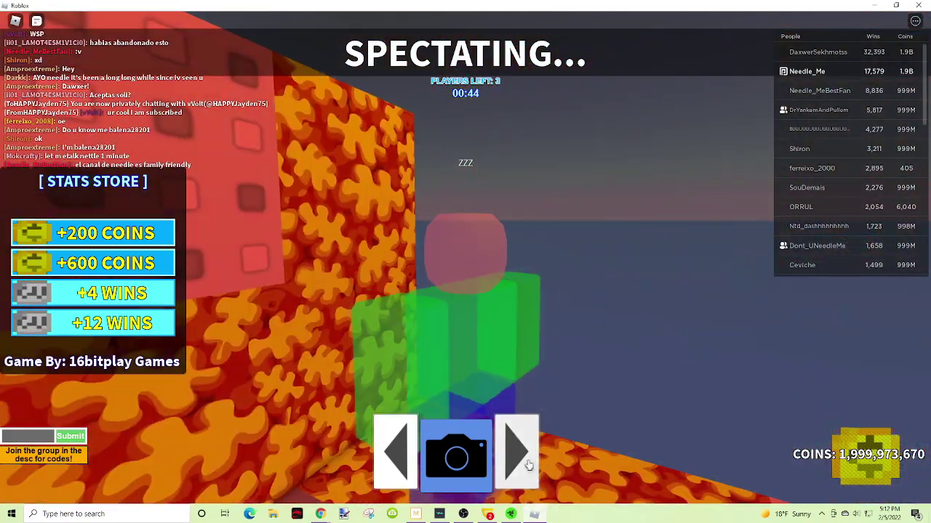
{"action": "left_click", "coordinate": [528, 463]}
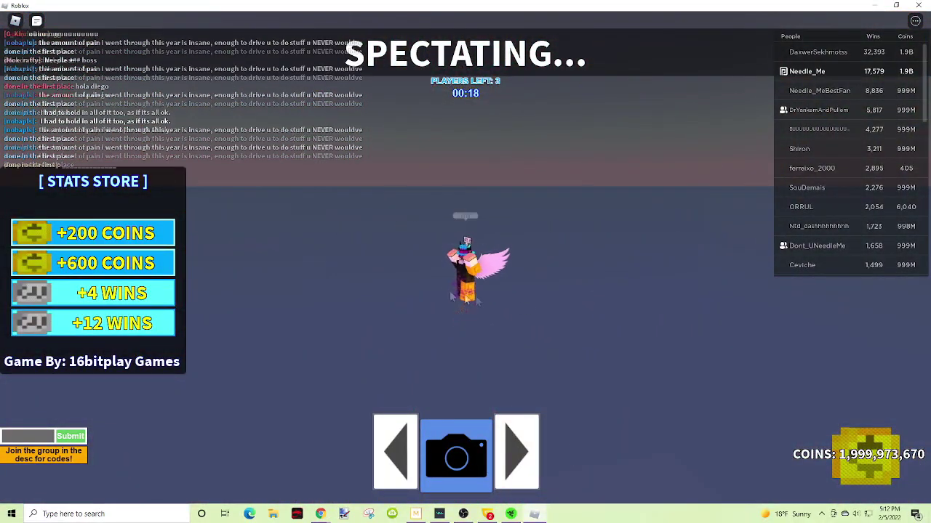
{"action": "left_click", "coordinate": [506, 442]}
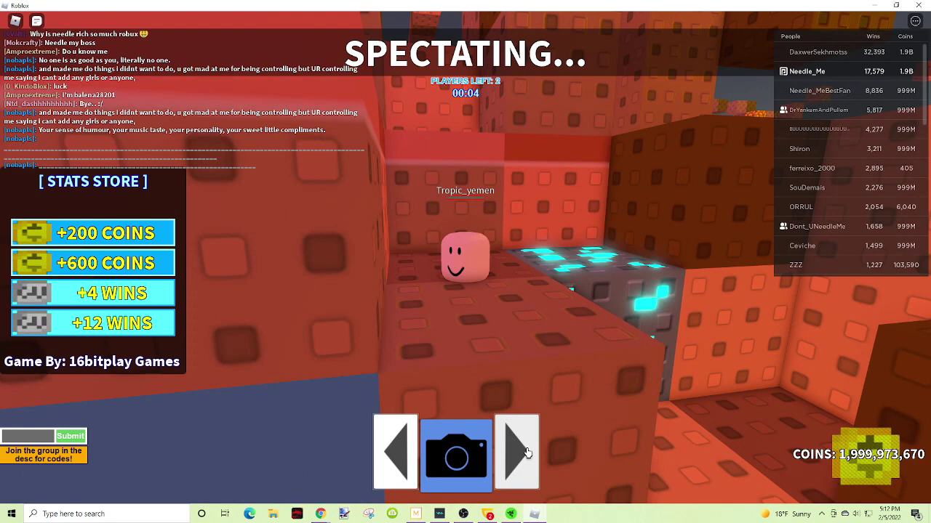
{"action": "left_click", "coordinate": [527, 449]}
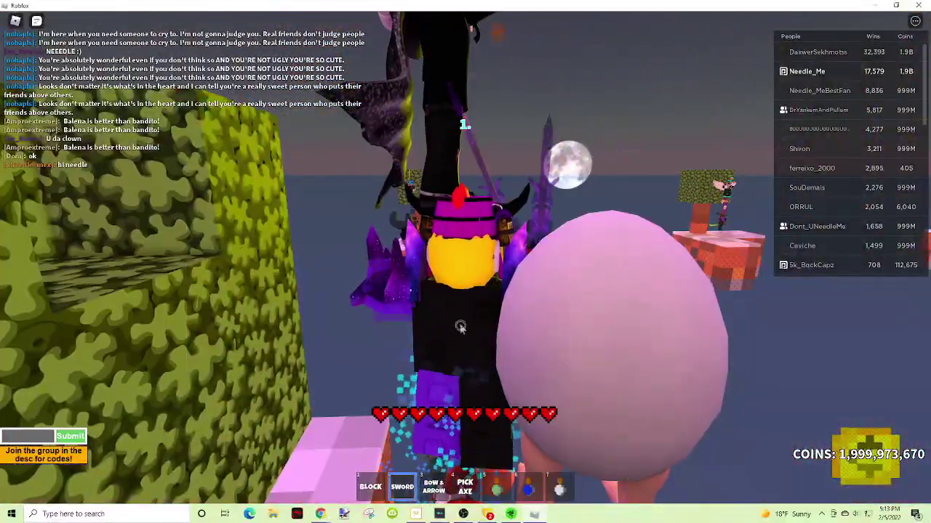
Equip the sword and swing at a nearby opponent before being knocked out.
{"action": "key", "text": "2"}
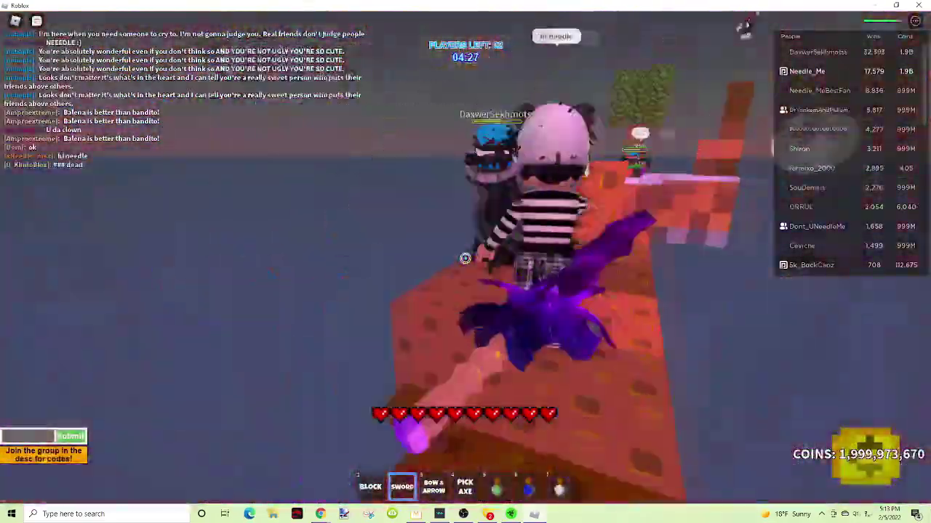
{"action": "left_click", "coordinate": [466, 258]}
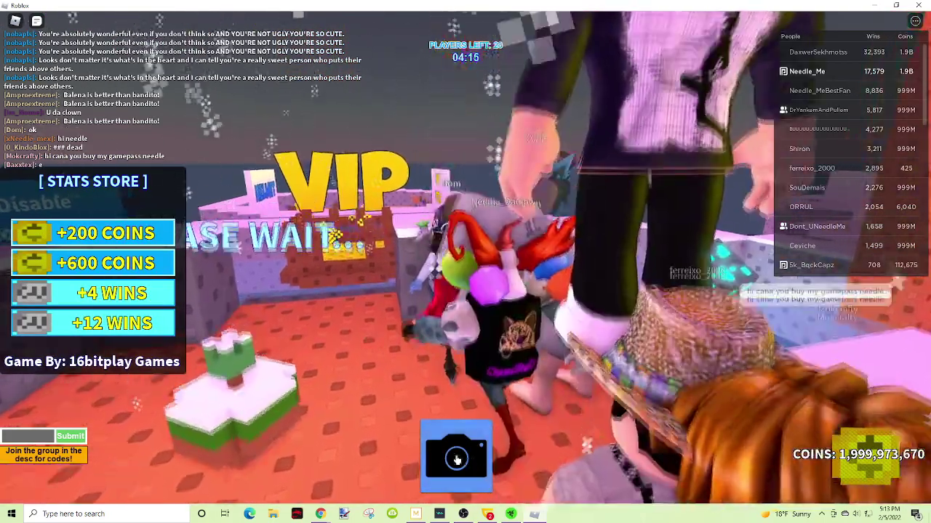
{"action": "left_click", "coordinate": [458, 458]}
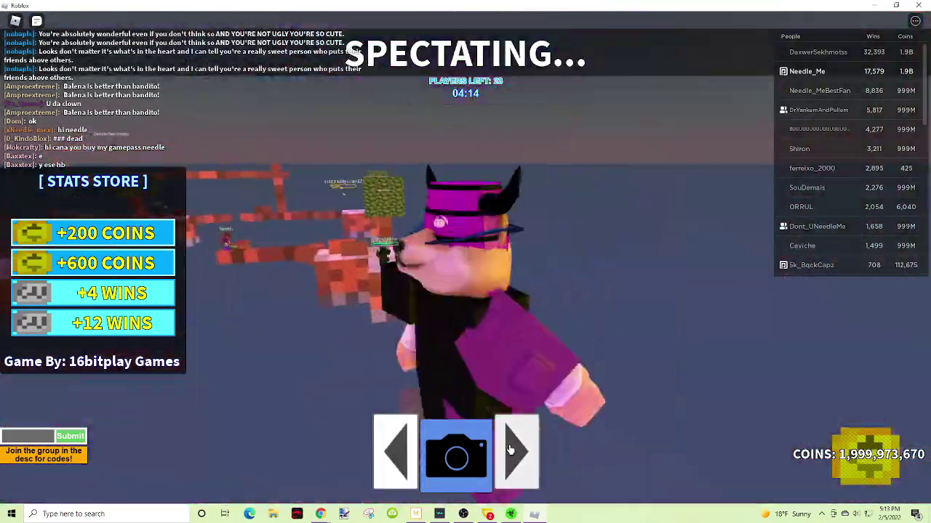
{"action": "left_click", "coordinate": [511, 451]}
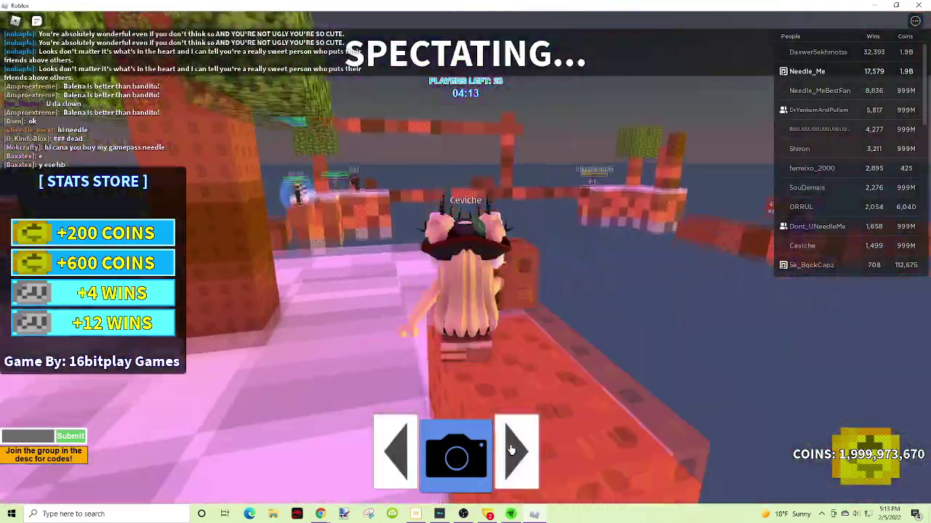
{"action": "left_click", "coordinate": [513, 451]}
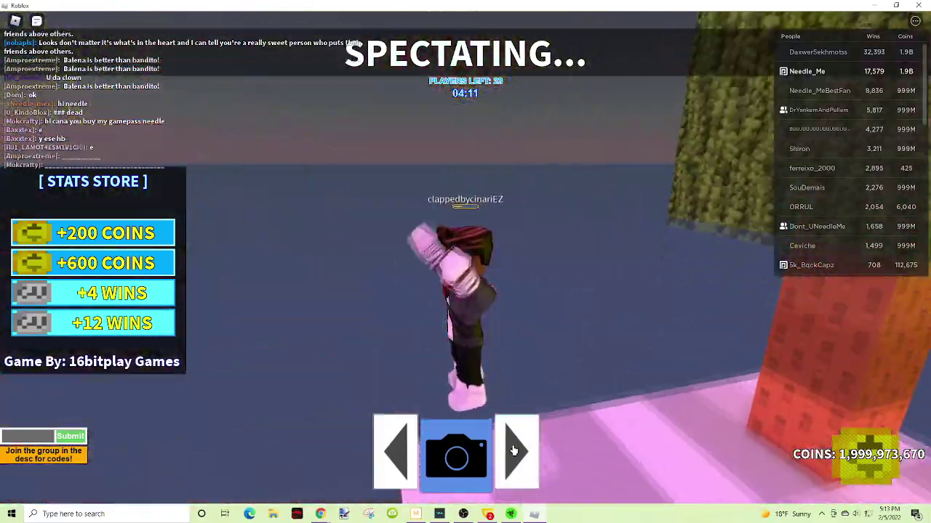
{"action": "left_click", "coordinate": [513, 451]}
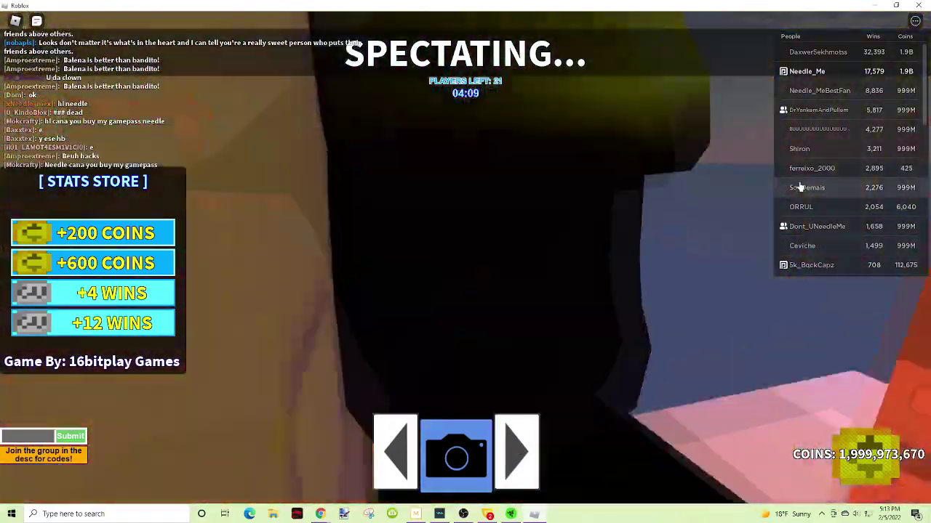
{"action": "scroll", "coordinate": [803, 188], "scroll_direction": "down", "scroll_amount": 5}
{"action": "scroll", "coordinate": [803, 188], "scroll_direction": "up", "scroll_amount": 5}
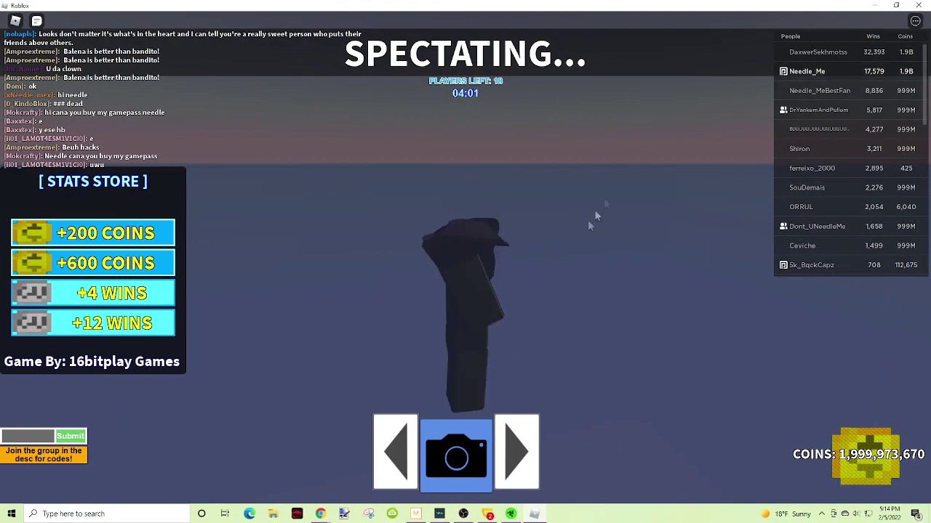
{"action": "left_click", "coordinate": [502, 443]}
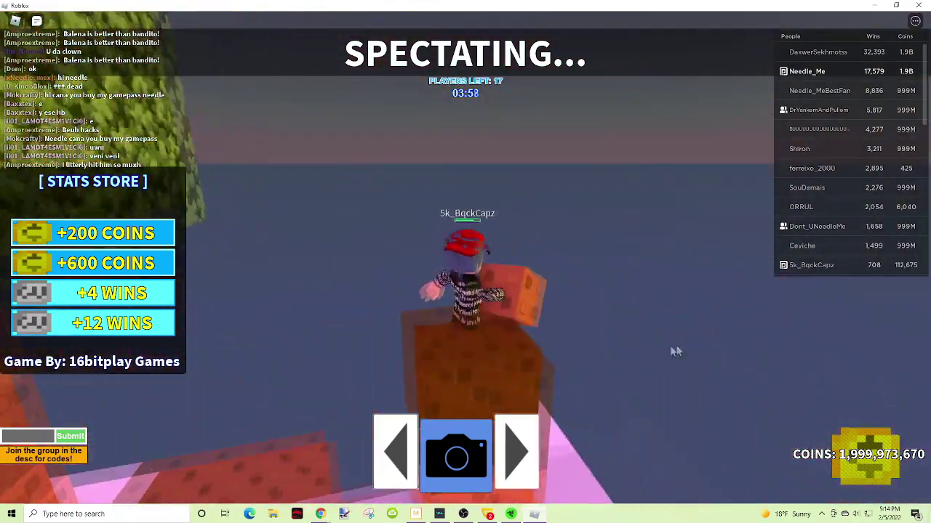
{"action": "left_click", "coordinate": [523, 461]}
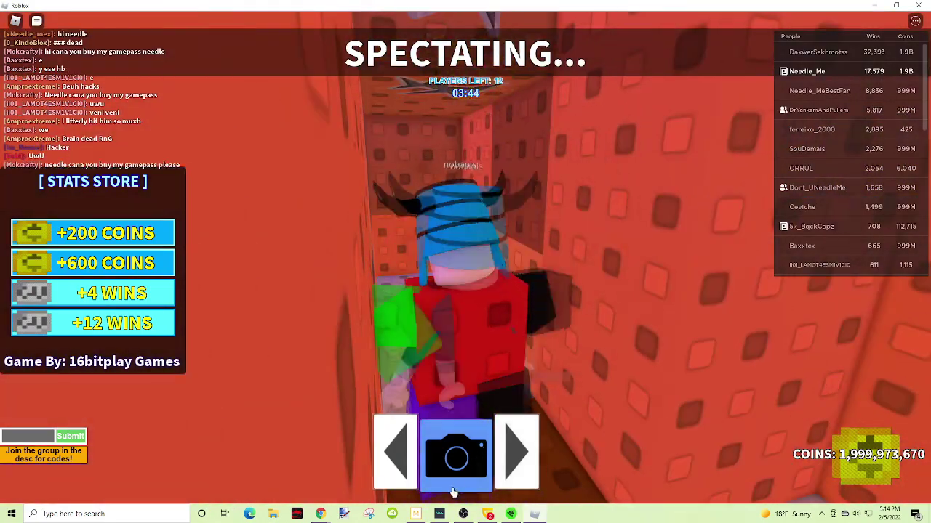
{"action": "left_click", "coordinate": [517, 460]}
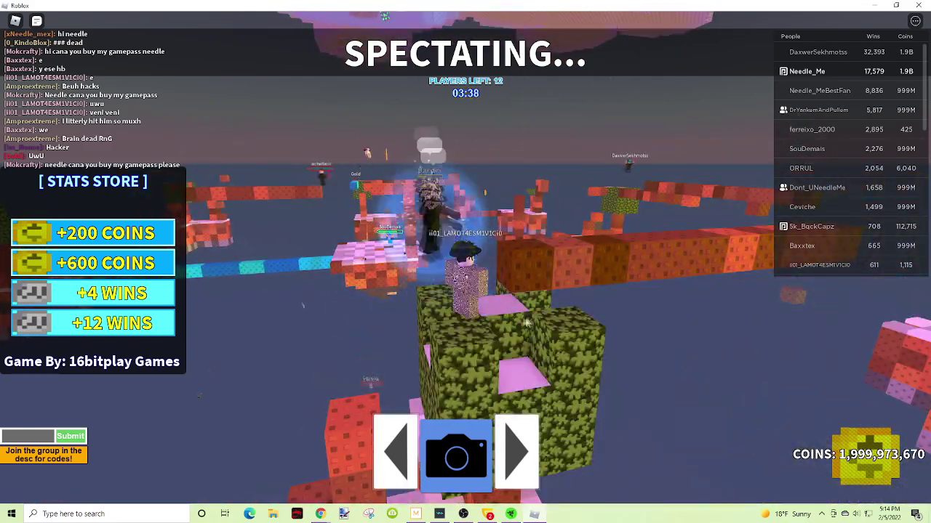
{"action": "left_click", "coordinate": [511, 459]}
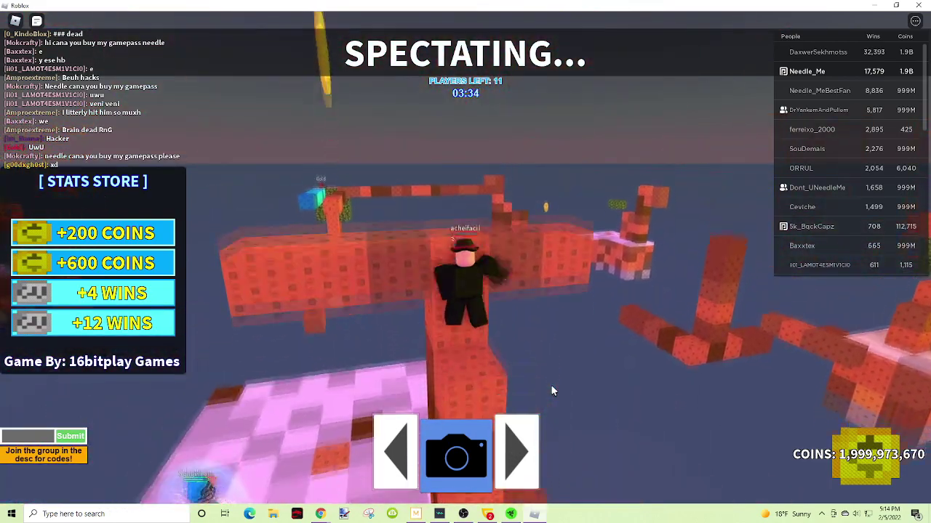
{"action": "left_click", "coordinate": [511, 451]}
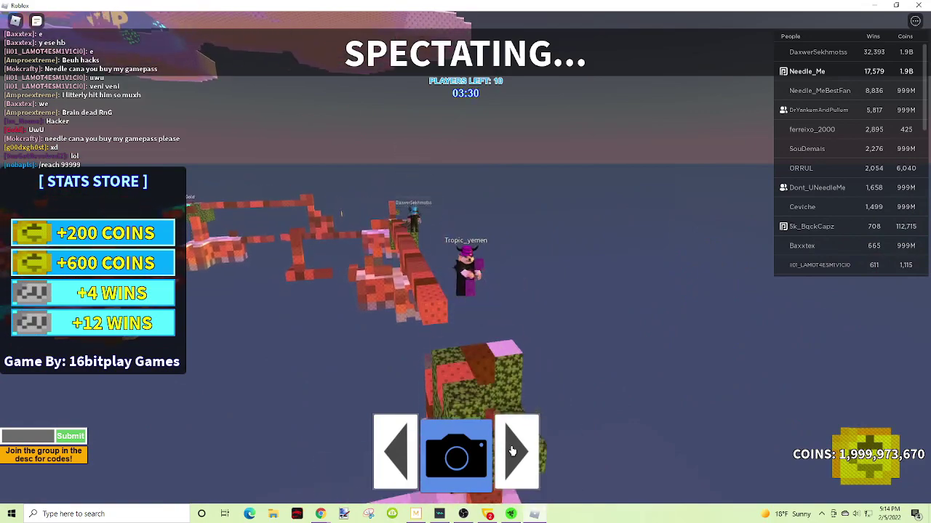
{"action": "key", "text": "slash"}
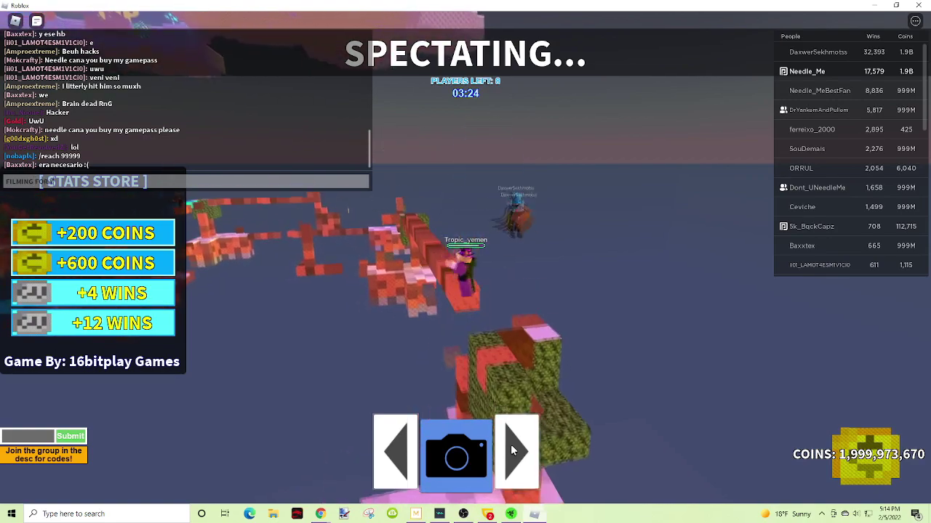
{"action": "key", "text": "Return"}
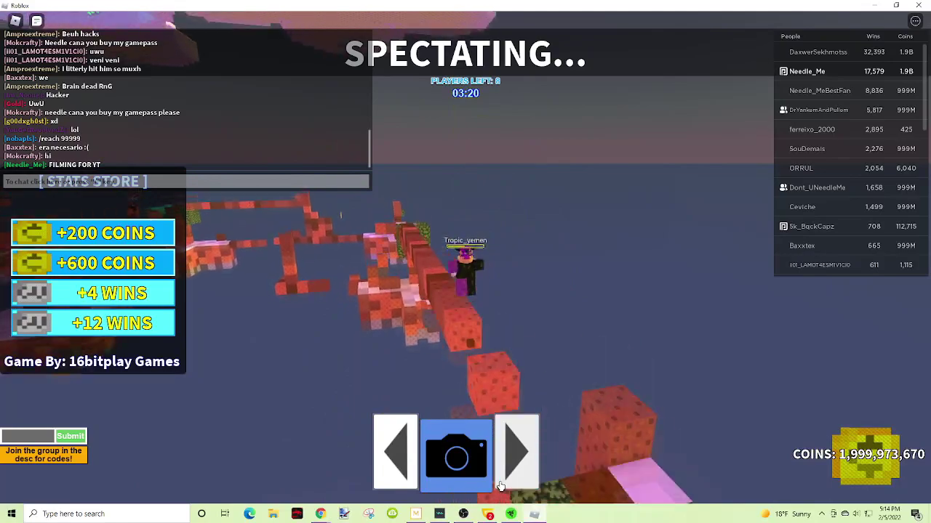
{"action": "left_click", "coordinate": [513, 465]}
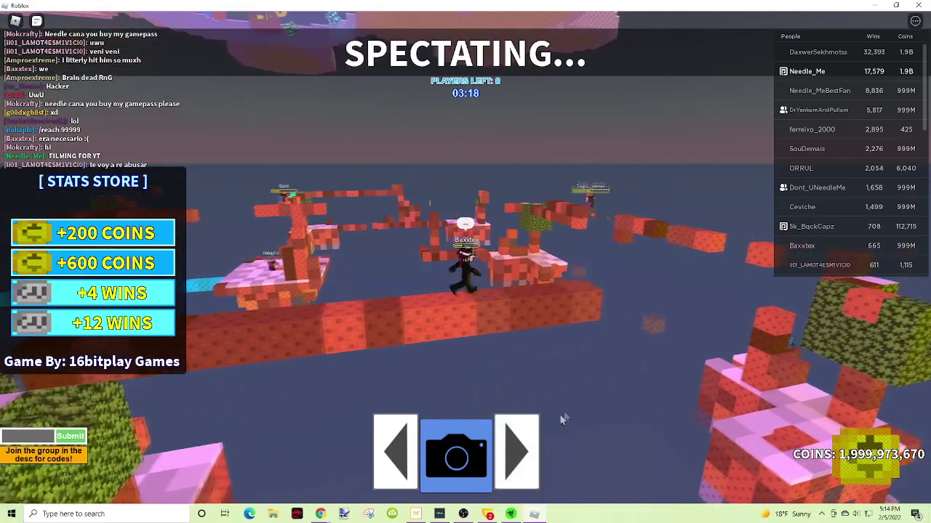
{"action": "left_click", "coordinate": [518, 456]}
{"action": "left_click", "coordinate": [518, 456]}
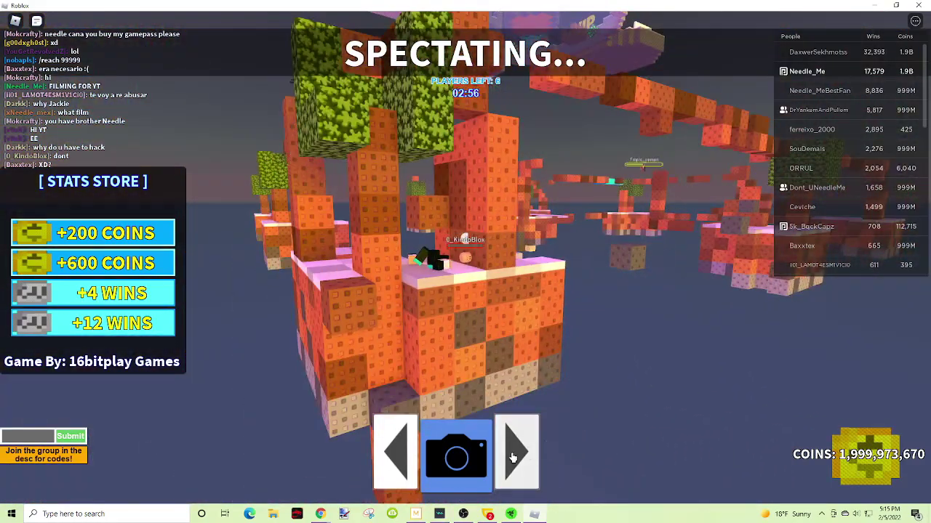
Cycle through the remaining survivors, briefly going back one, until three players remain.
{"action": "left_click", "coordinate": [512, 457]}
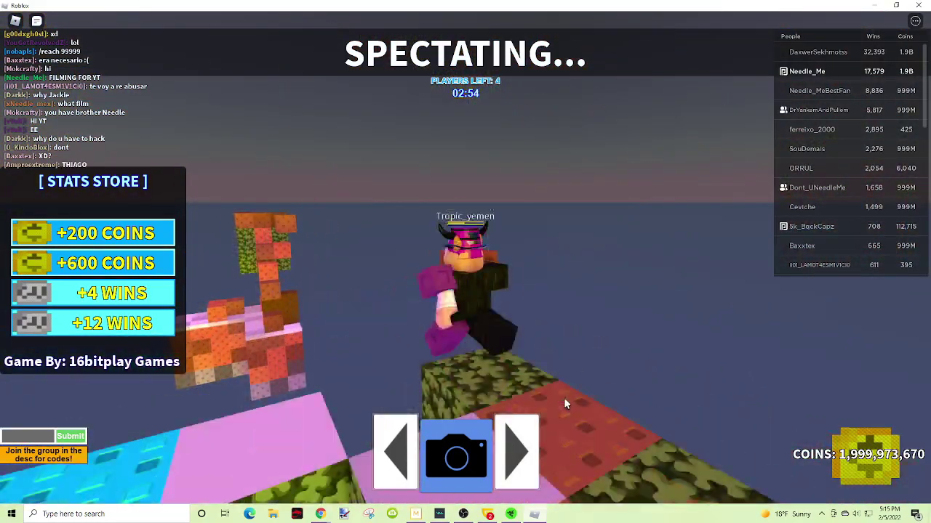
{"action": "left_click", "coordinate": [512, 455]}
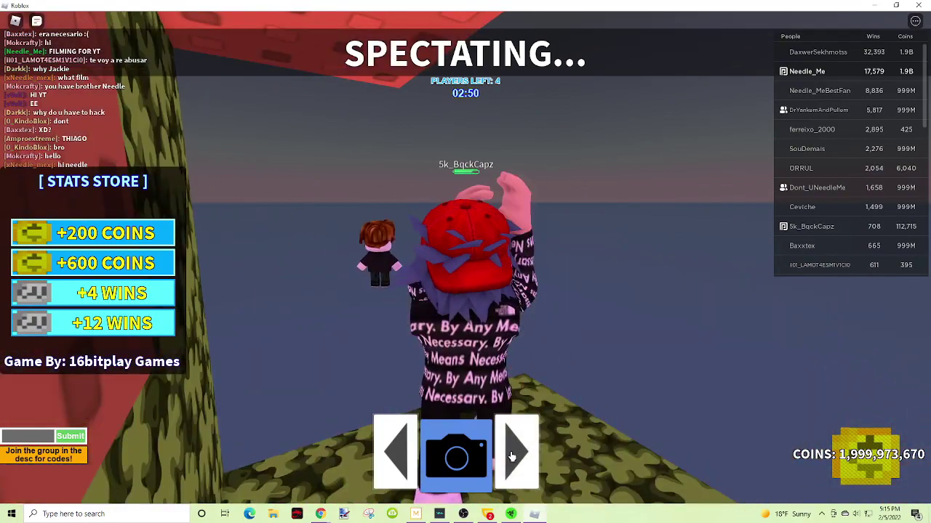
{"action": "left_click", "coordinate": [400, 453]}
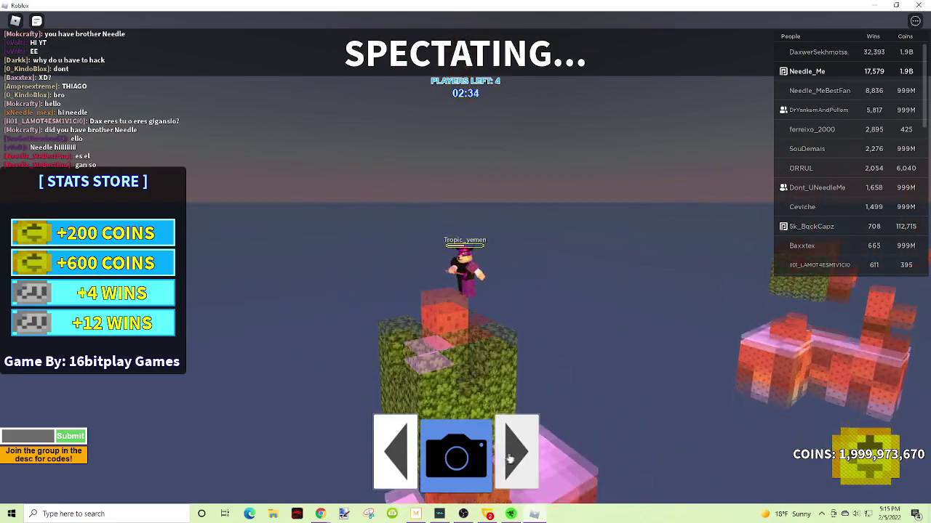
{"action": "left_click", "coordinate": [515, 462]}
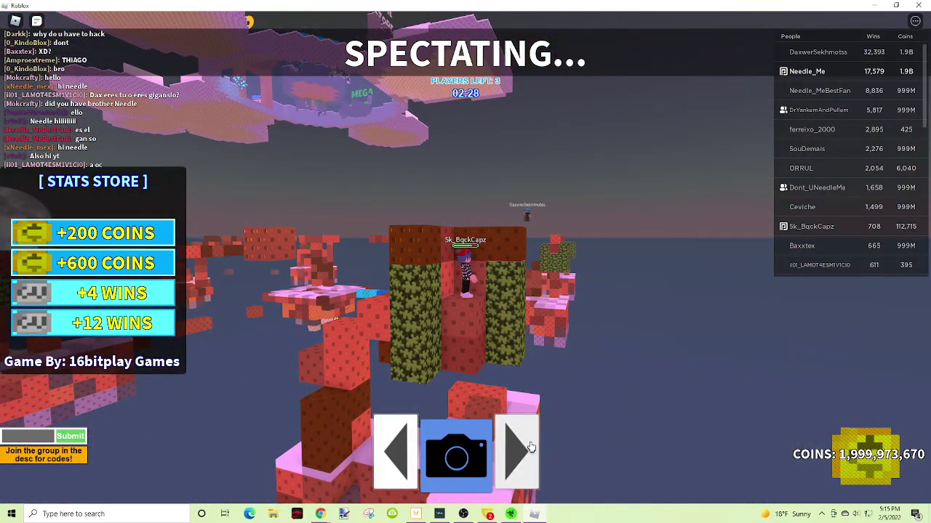
{"action": "left_click", "coordinate": [531, 447]}
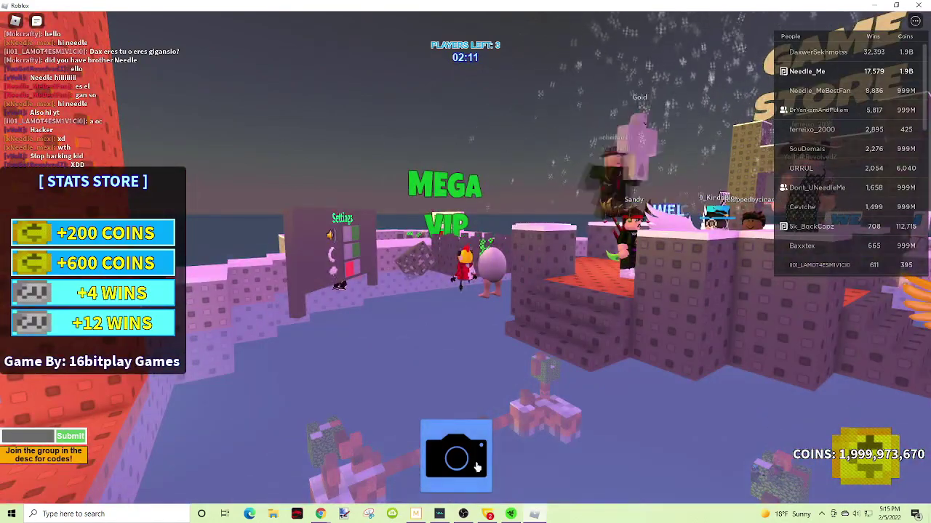
Briefly spectate the last survivors, then exit spectator mode back to the lobby.
{"action": "left_click", "coordinate": [478, 467]}
{"action": "left_click", "coordinate": [529, 460]}
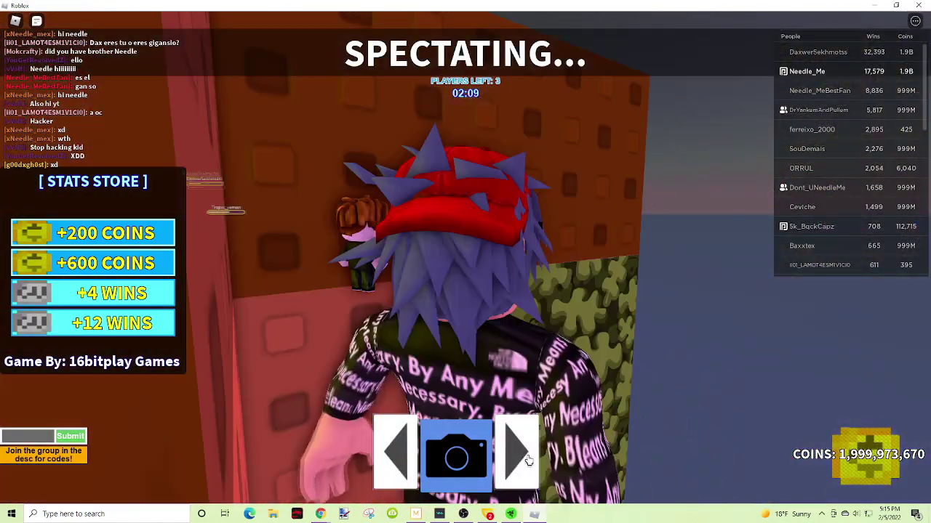
{"action": "left_click", "coordinate": [474, 463]}
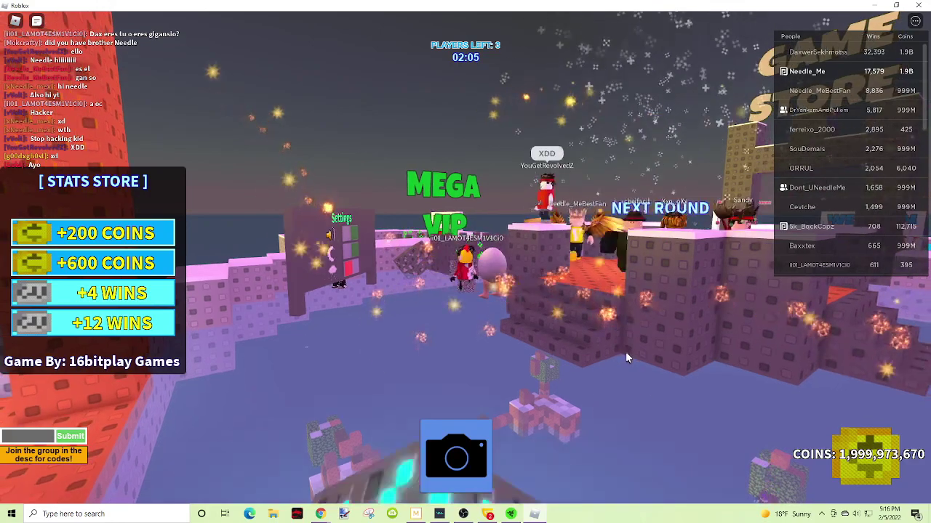
{"action": "scroll", "coordinate": [626, 357], "scroll_direction": "up", "scroll_amount": 2}
{"action": "scroll", "coordinate": [627, 357], "scroll_direction": "down", "scroll_amount": 3}
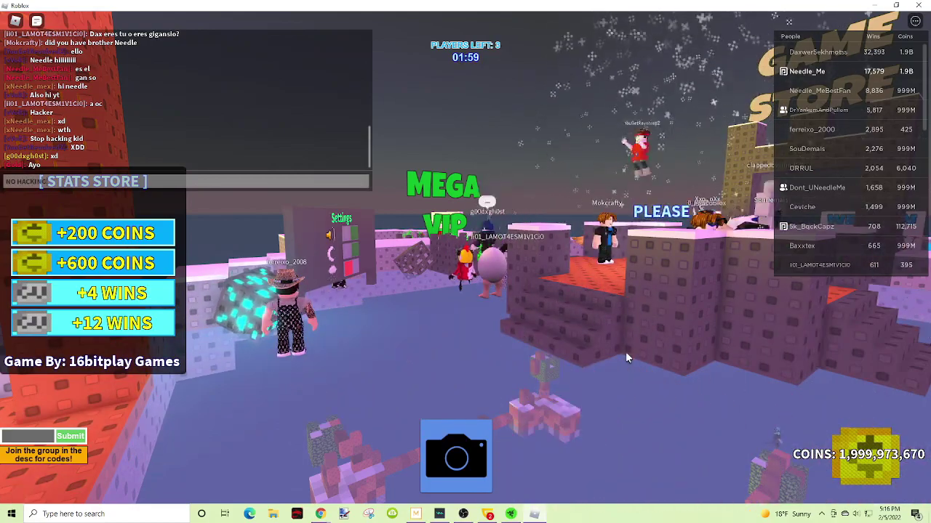
{"action": "scroll", "coordinate": [626, 351], "scroll_direction": "up", "scroll_amount": 4}
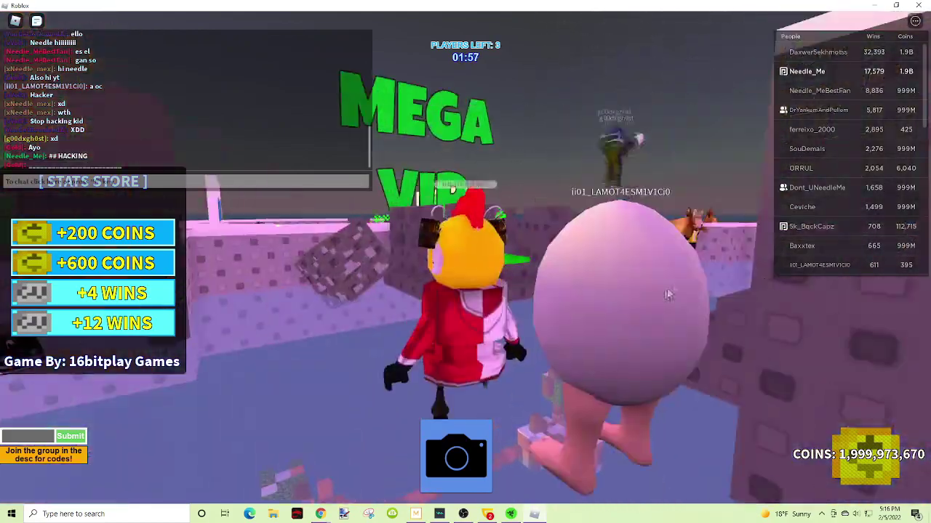
{"action": "scroll", "coordinate": [631, 289], "scroll_direction": "up", "scroll_amount": 2}
{"action": "scroll", "coordinate": [631, 288], "scroll_direction": "up", "scroll_amount": 3}
{"action": "left_click", "coordinate": [280, 177]}
{"action": "type", "text": "RECORDING EVER DUE TO HACKERS"}
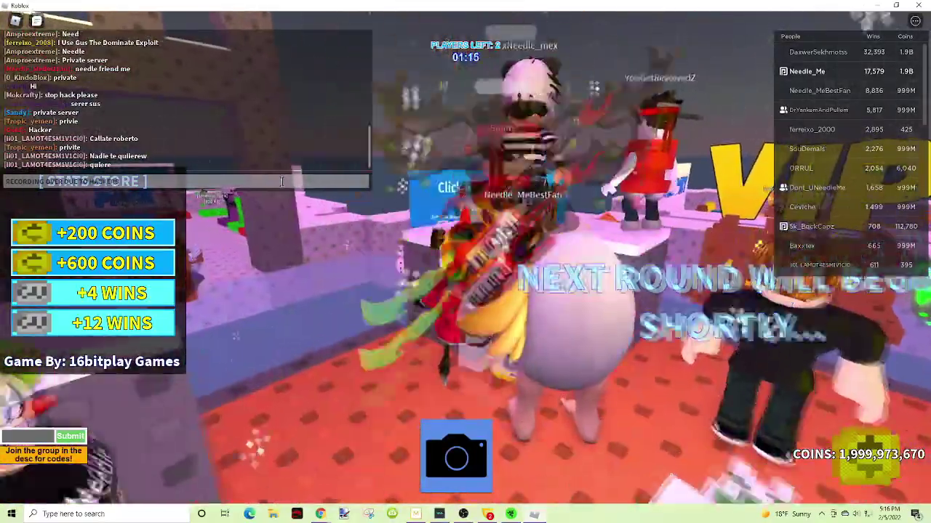
Send 'RECORDING OVER DUE TO HACKERS' in chat and bring OBS Studio to the front.
{"action": "key", "text": "Return"}
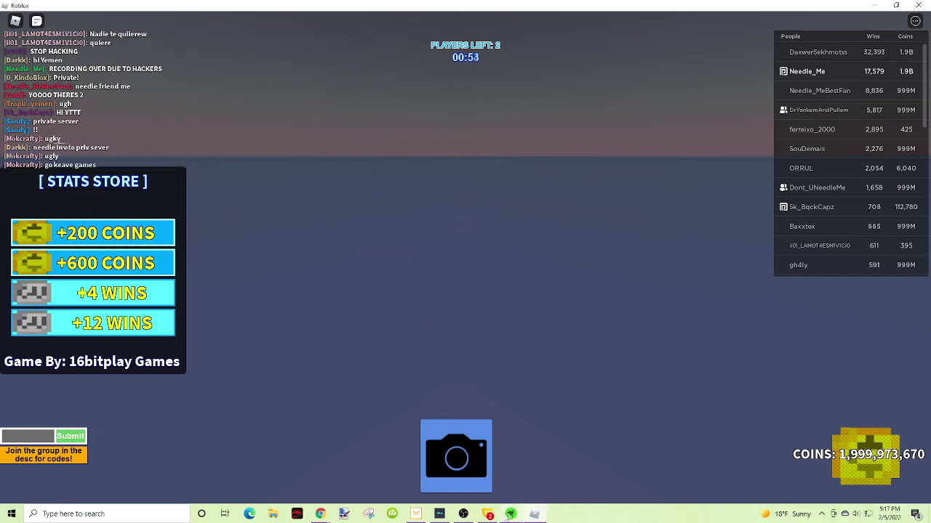
{"action": "left_click", "coordinate": [464, 514]}
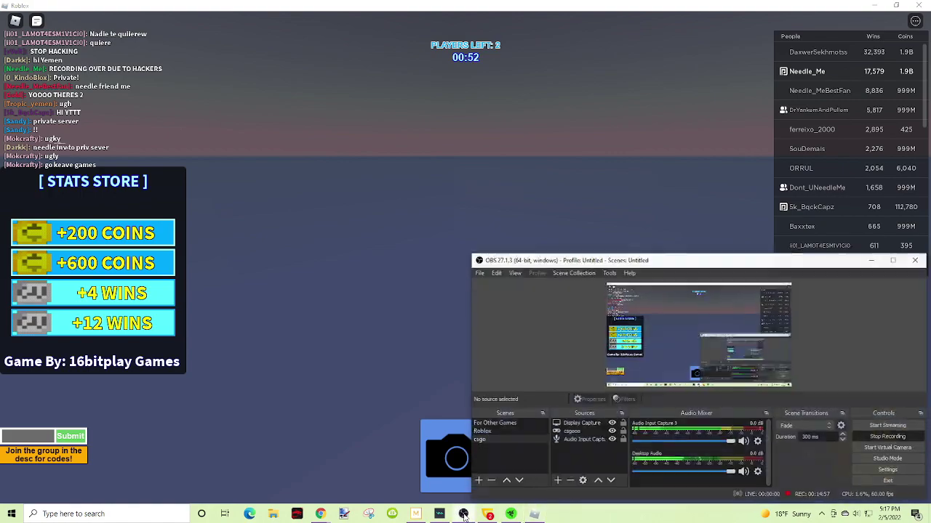